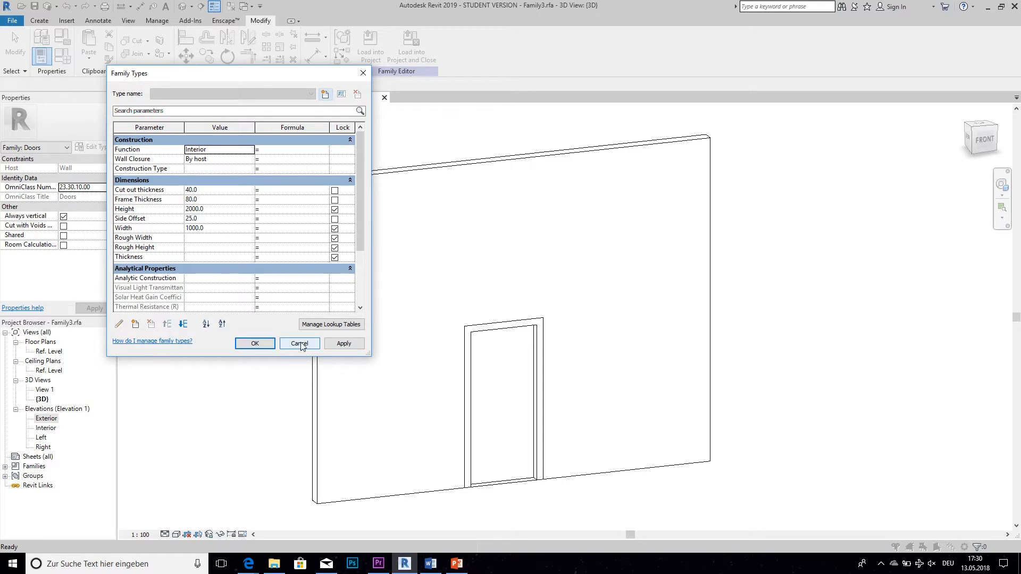
- Associate the door panel extrusion's material with a new family type parameter named Door Material
left_click(300, 344)
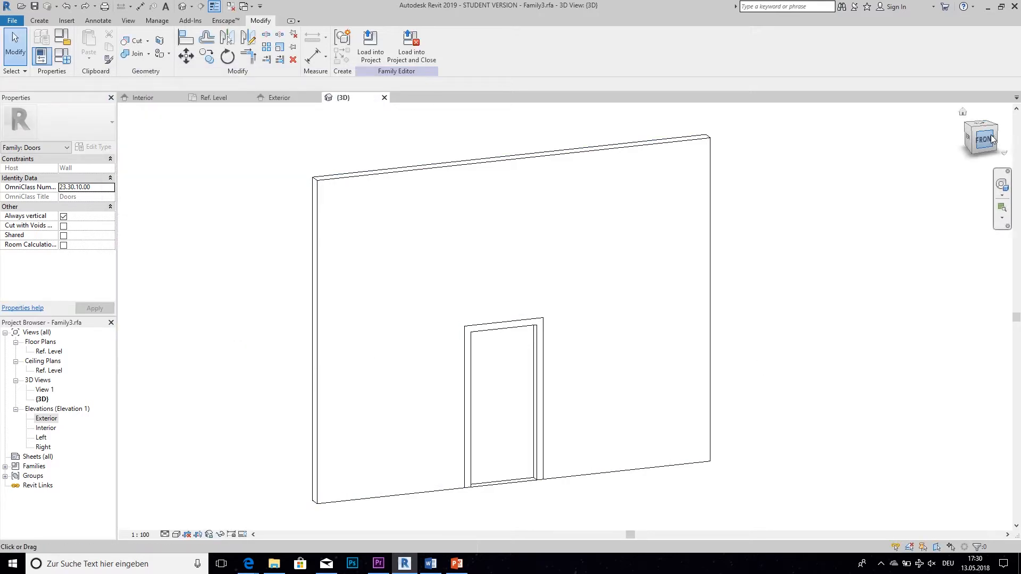
left_click_drag(991, 140, 957, 152)
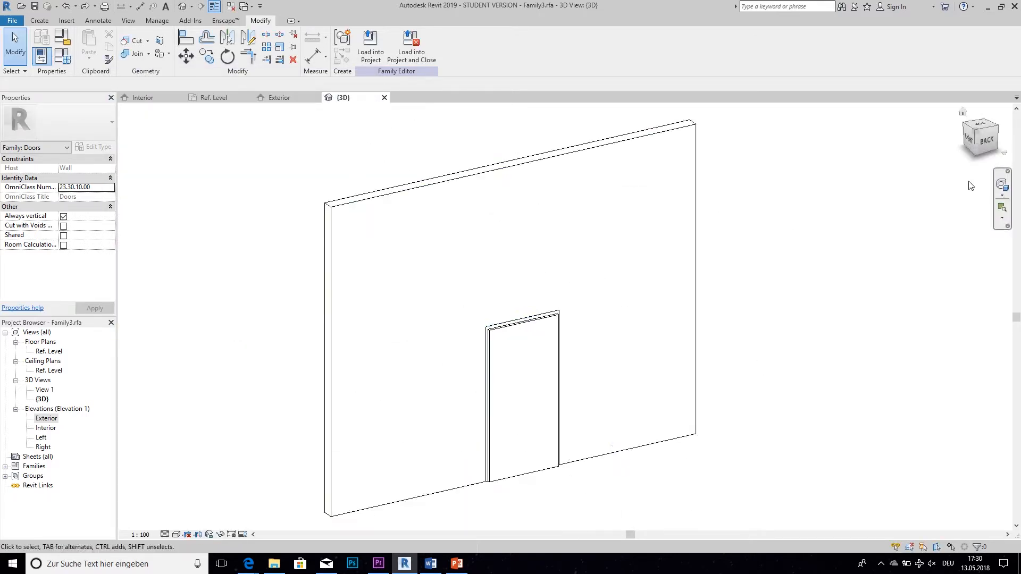
left_click(521, 353)
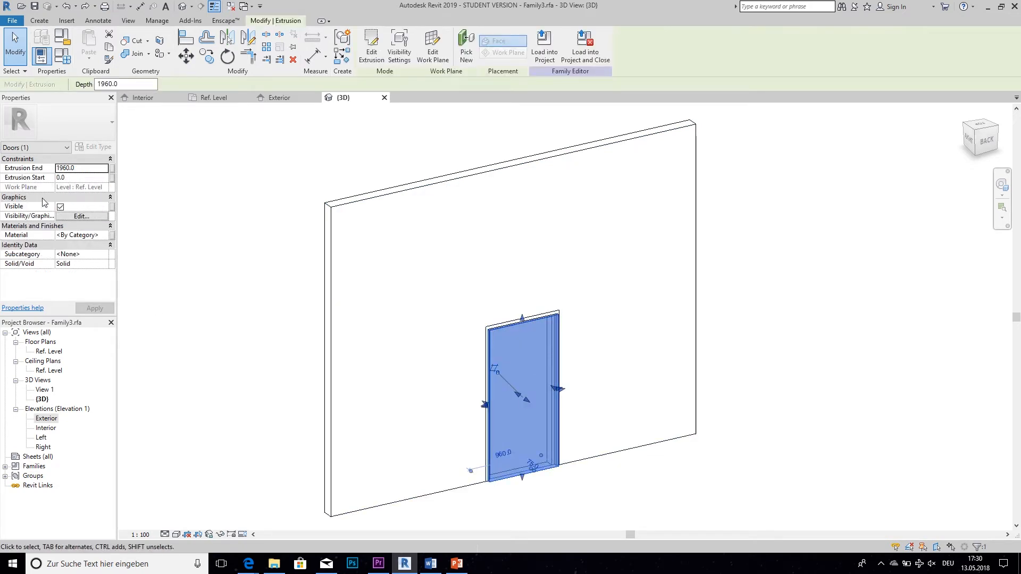
left_click(111, 236)
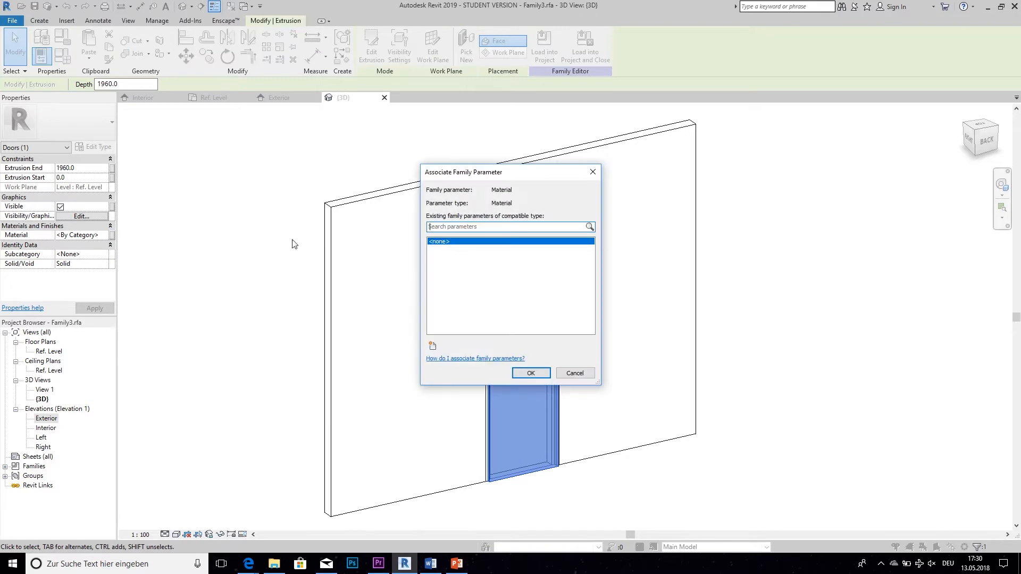
left_click(432, 346)
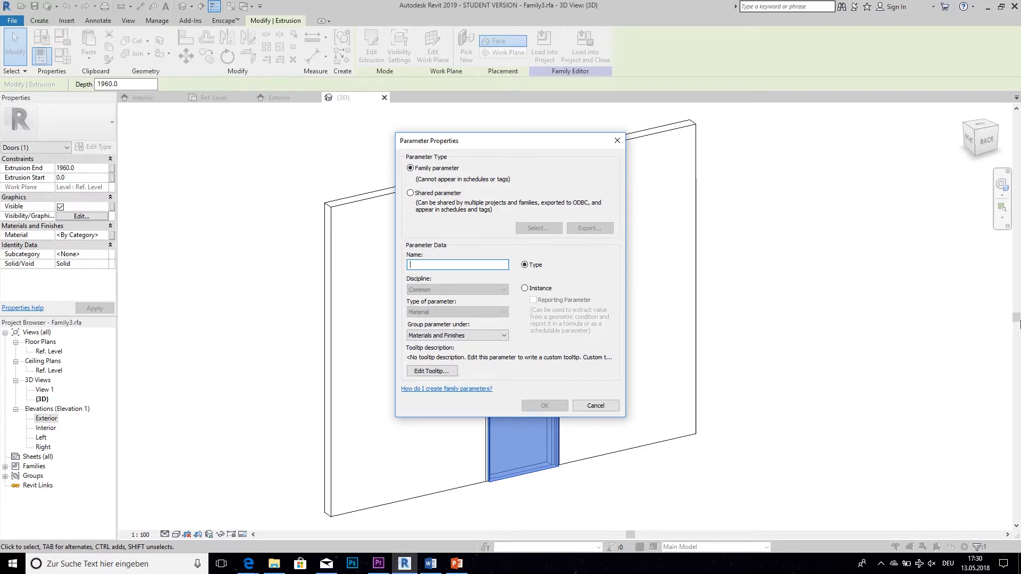
type("Door ")
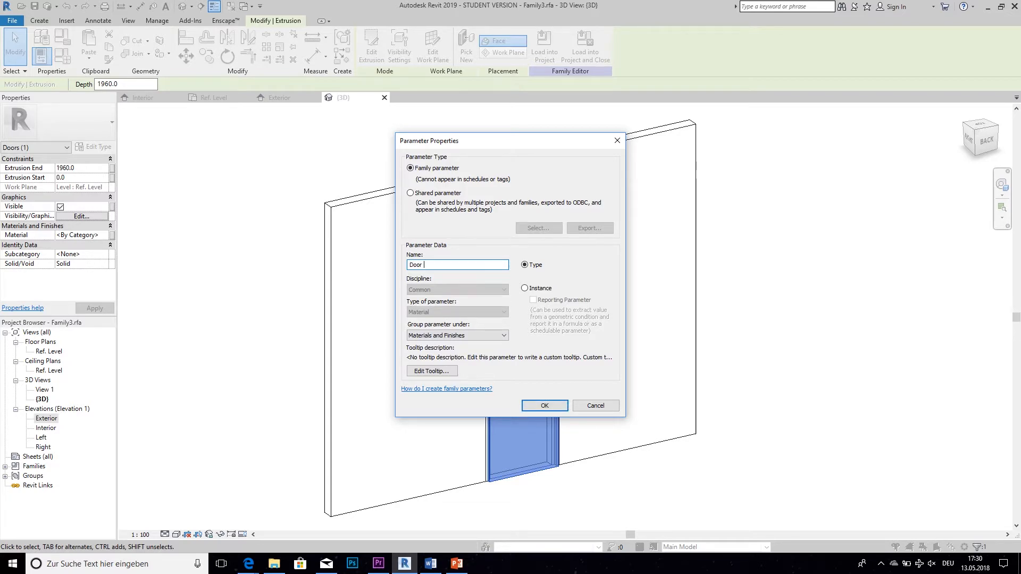
type("Material")
left_click(537, 405)
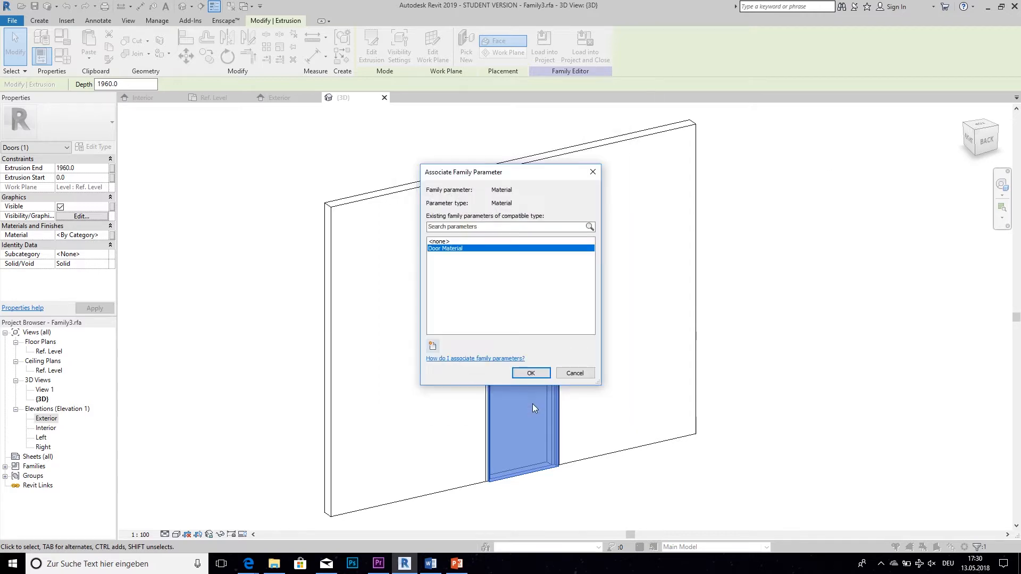
left_click(526, 375)
scroll(516, 410, "up", 3)
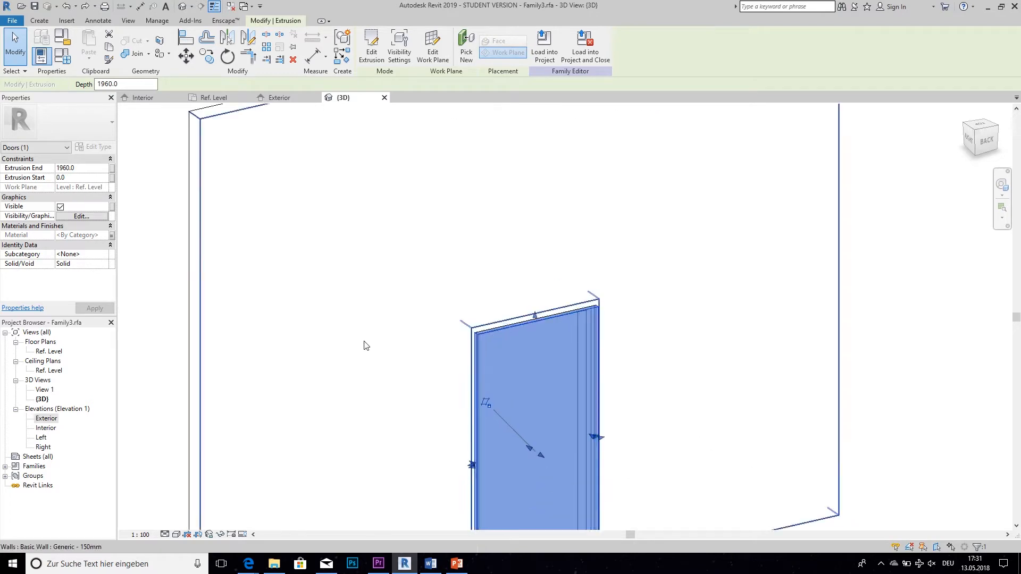
key("Escape")
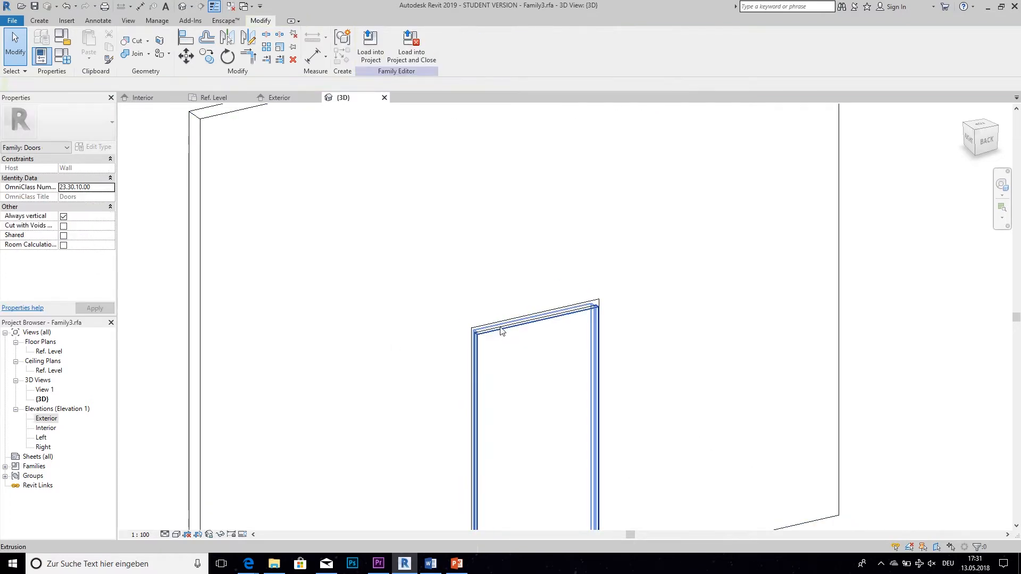
- Associate the door frame extrusion's material with a new family type parameter named Frame Material
left_click(501, 325)
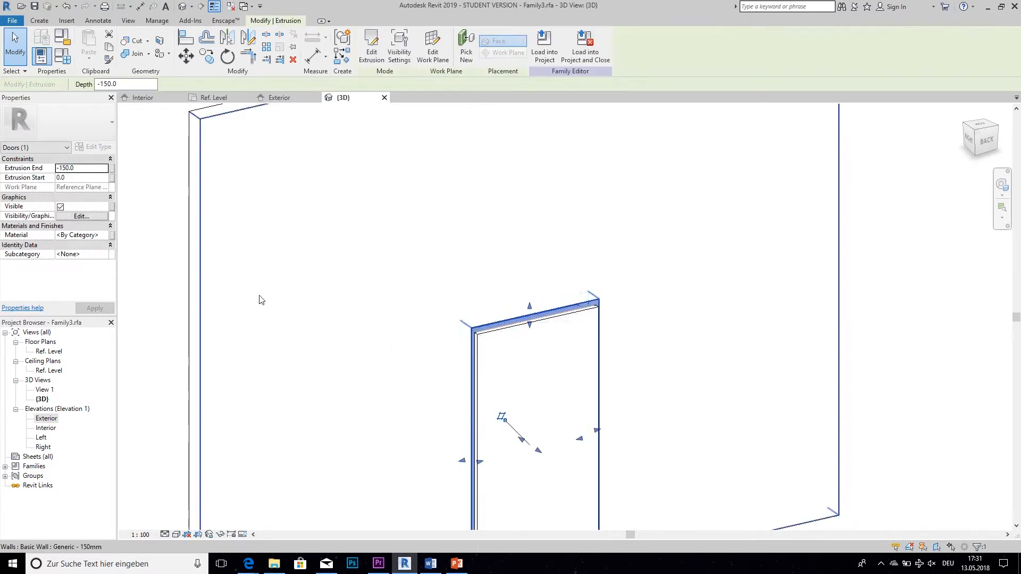
left_click(112, 235)
left_click(428, 341)
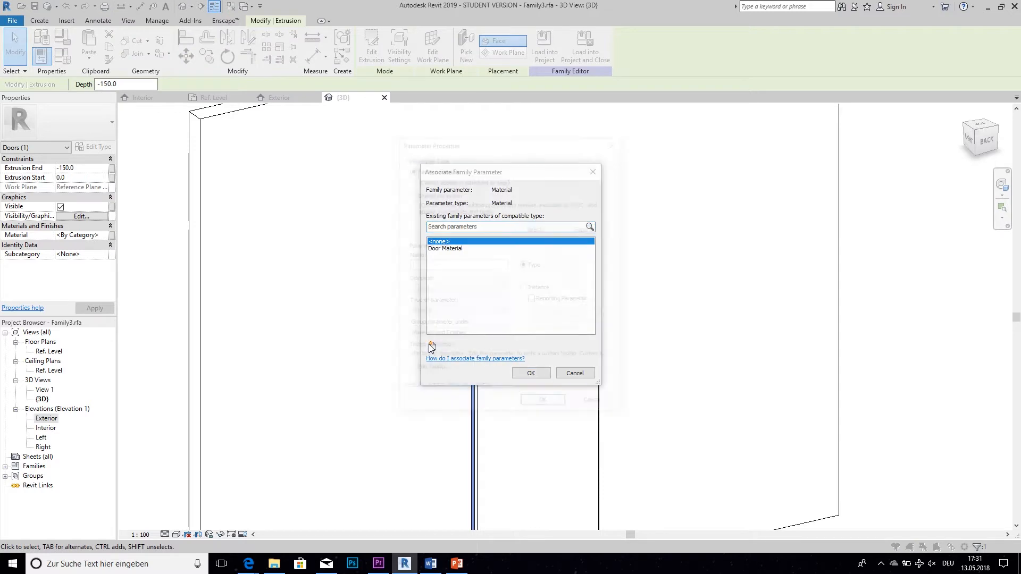
type("Frame Material")
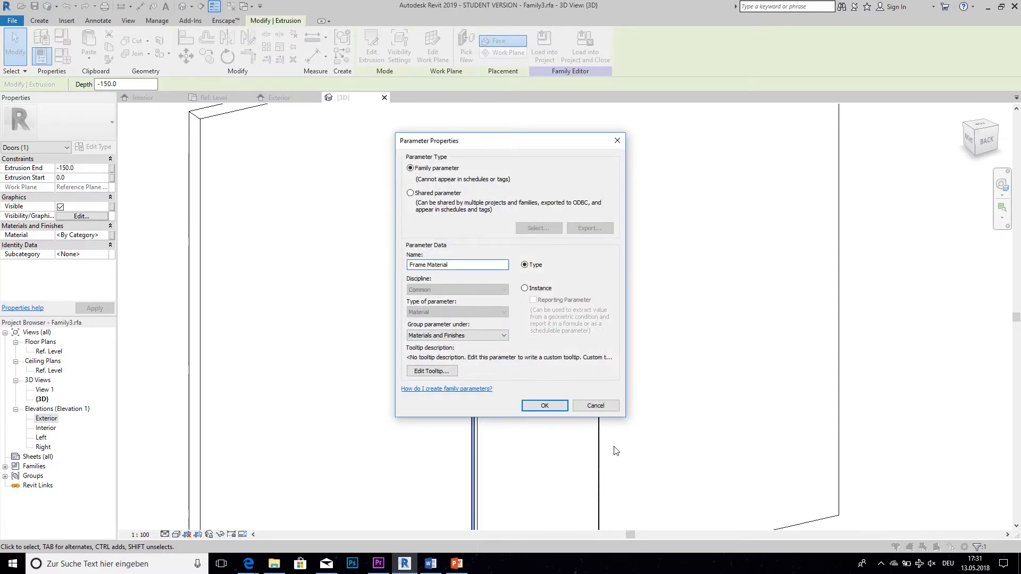
left_click(546, 406)
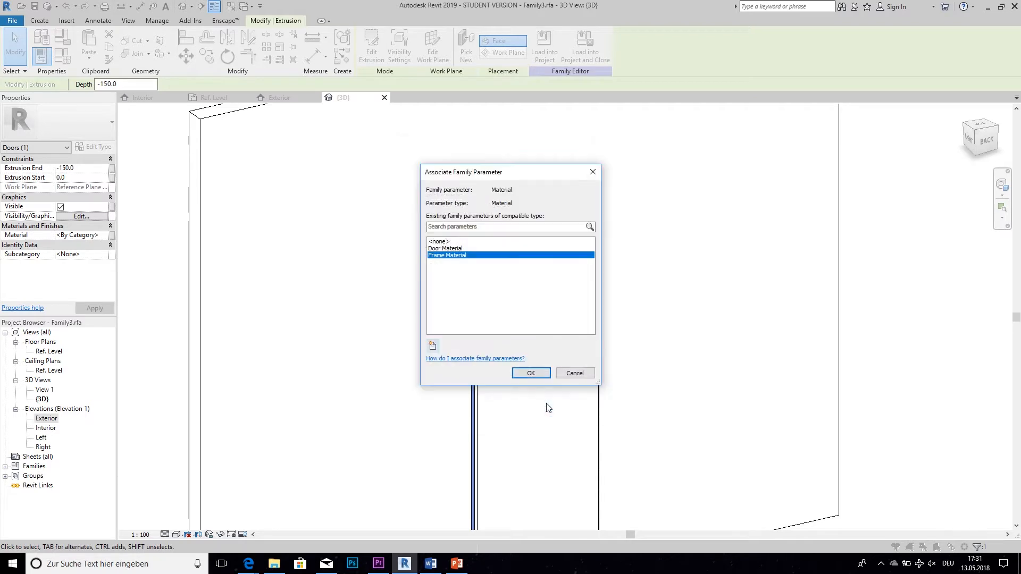
left_click(530, 373)
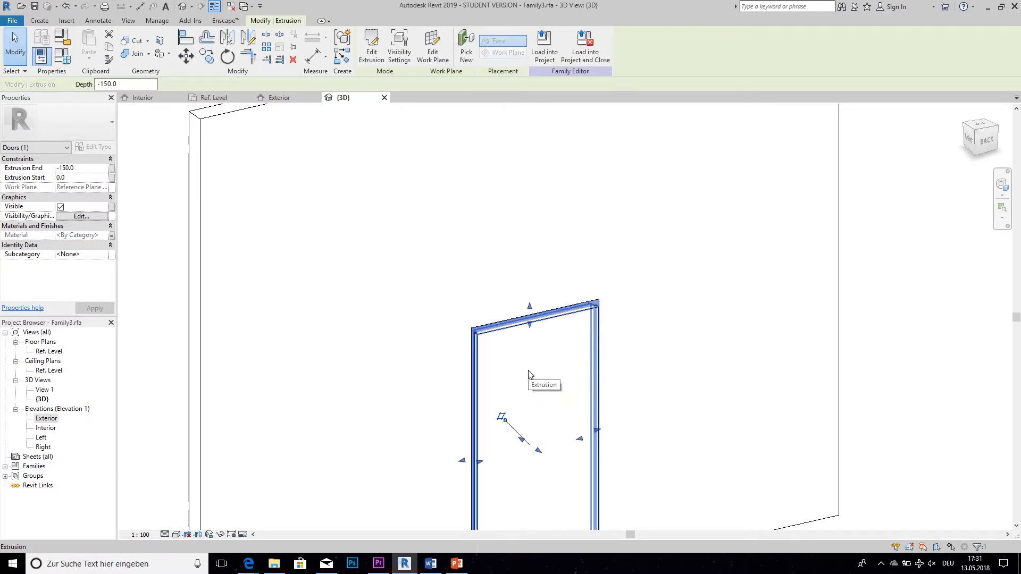
key("Escape")
- Check the material parameters in the family types and open the material selection for Frame Material
left_click(63, 60)
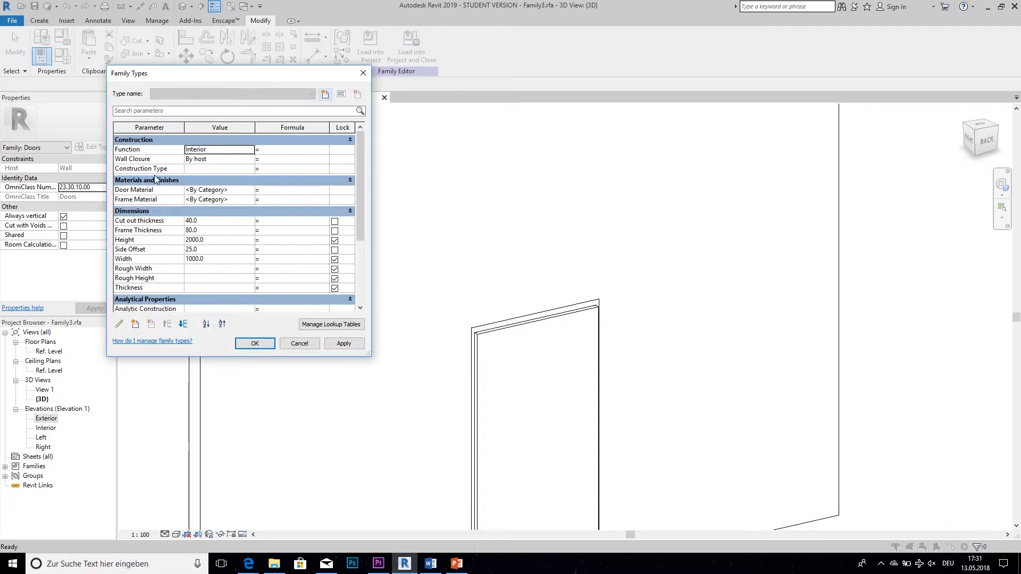
left_click(248, 199)
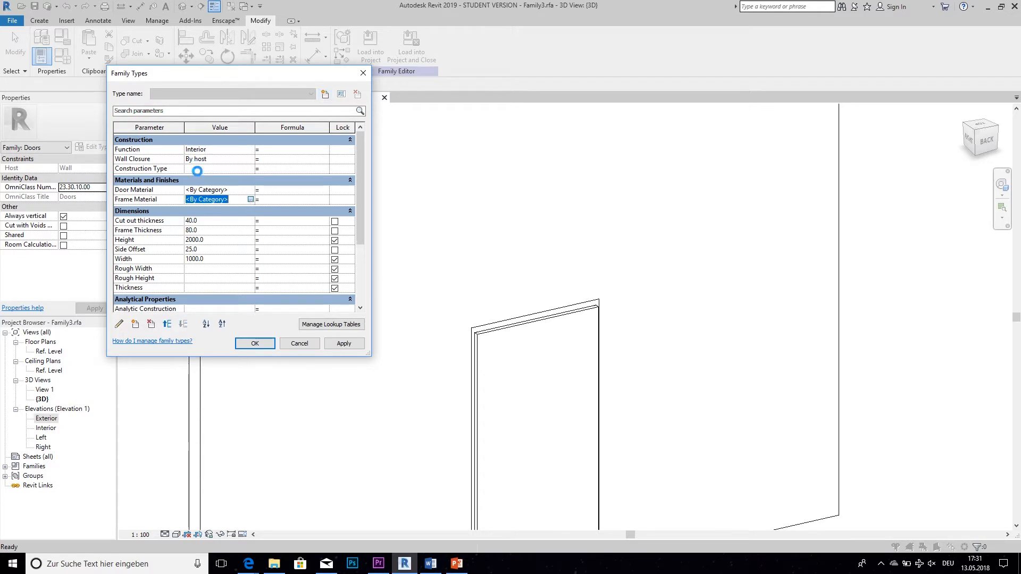
left_click(251, 199)
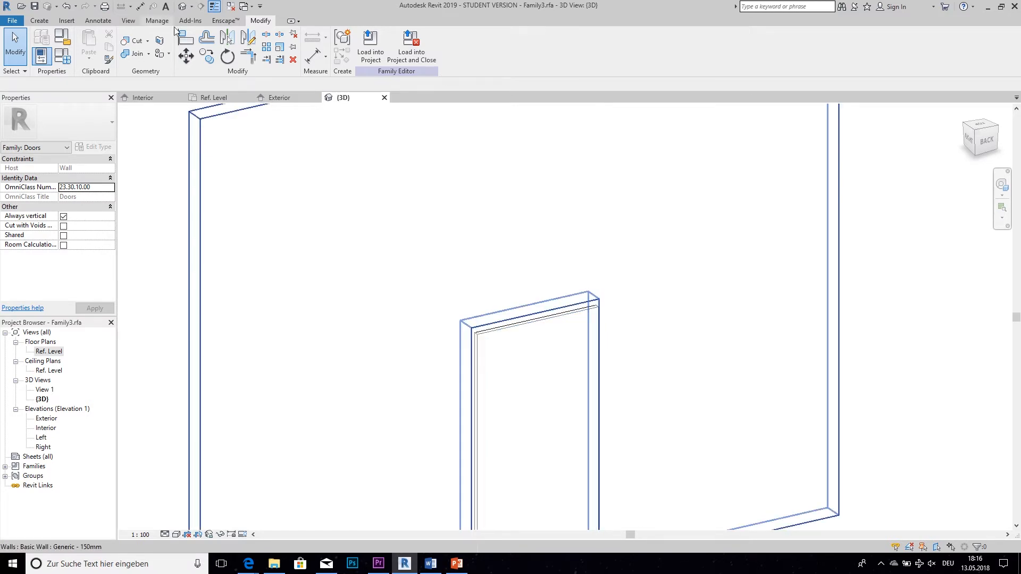
- In the Ref. Level floor plan, copy the door panel extrusion about 520 mm straight up from the wall
left_click(213, 97)
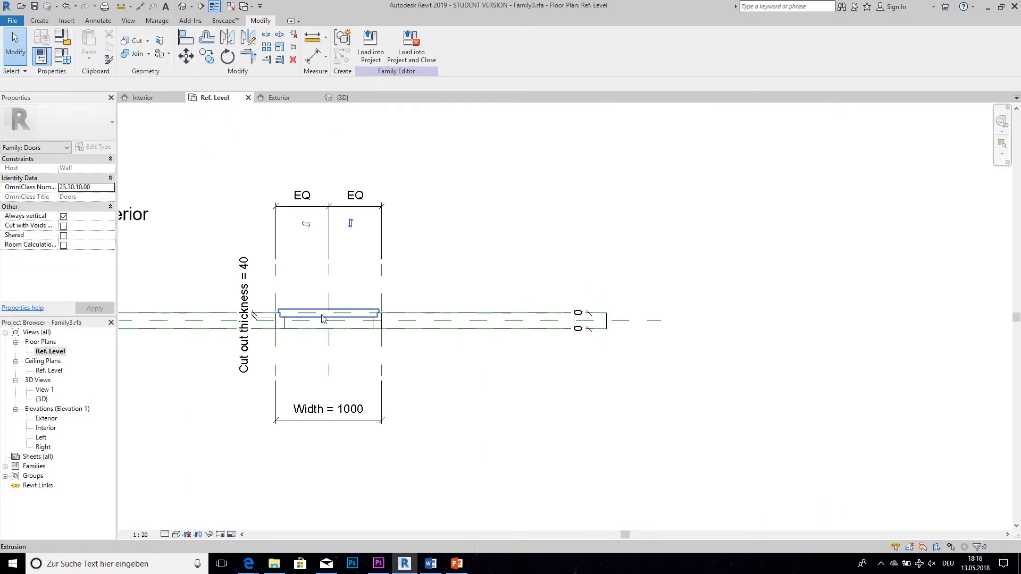
scroll(323, 314, "up", 3)
middle_click_drag(322, 314, 382, 390)
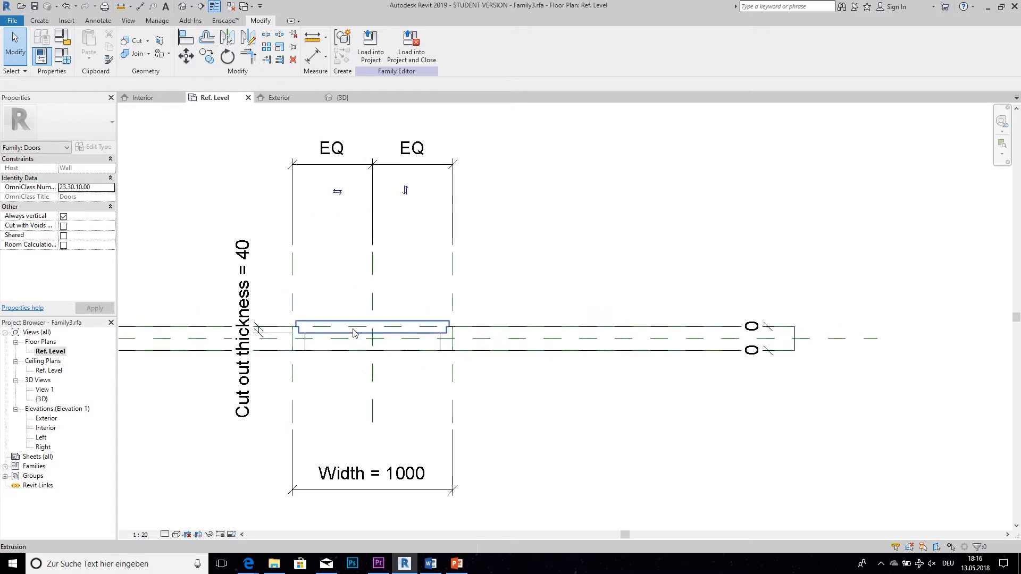
left_click(367, 324)
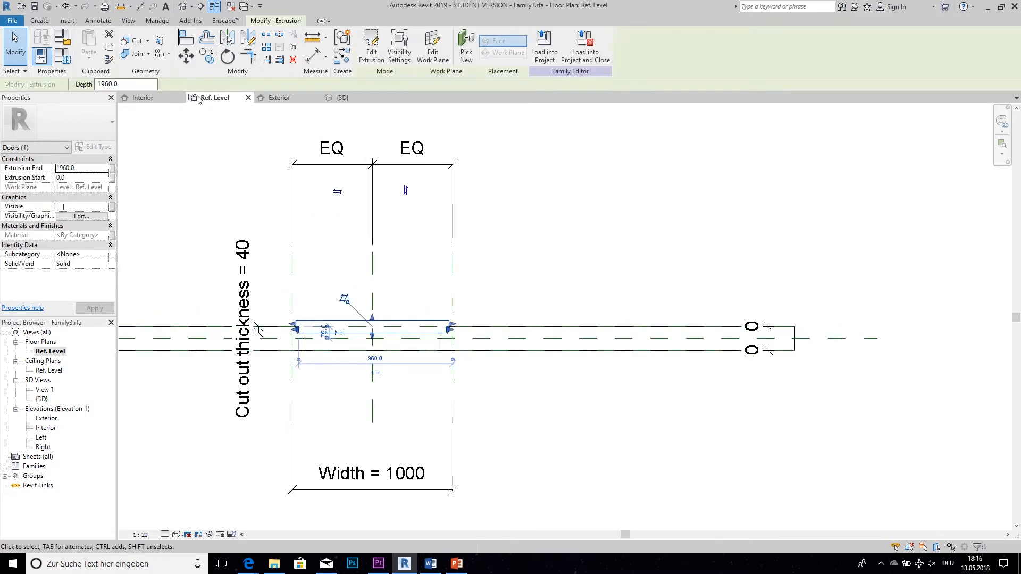
left_click(207, 55)
left_click(333, 331)
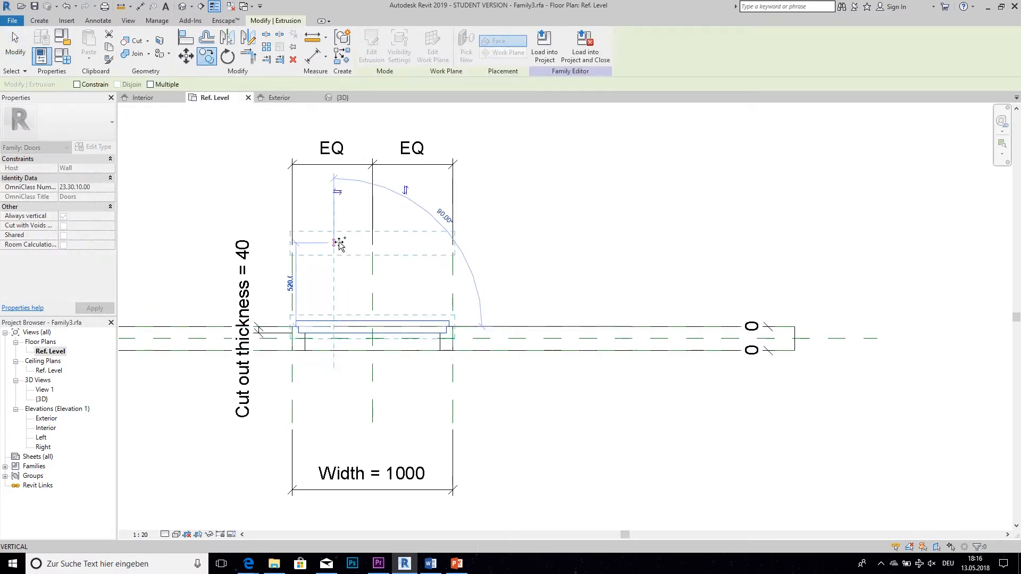
left_click(333, 246)
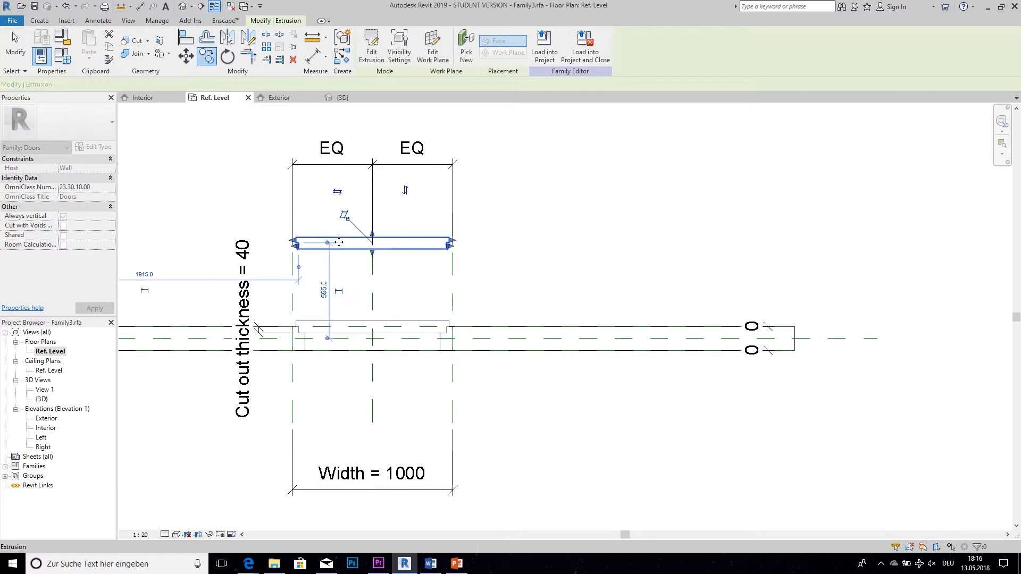
- Rotate the copied door panel by 90° about its centre so it stands perpendicular to the wall
left_click(228, 56)
left_click(218, 242)
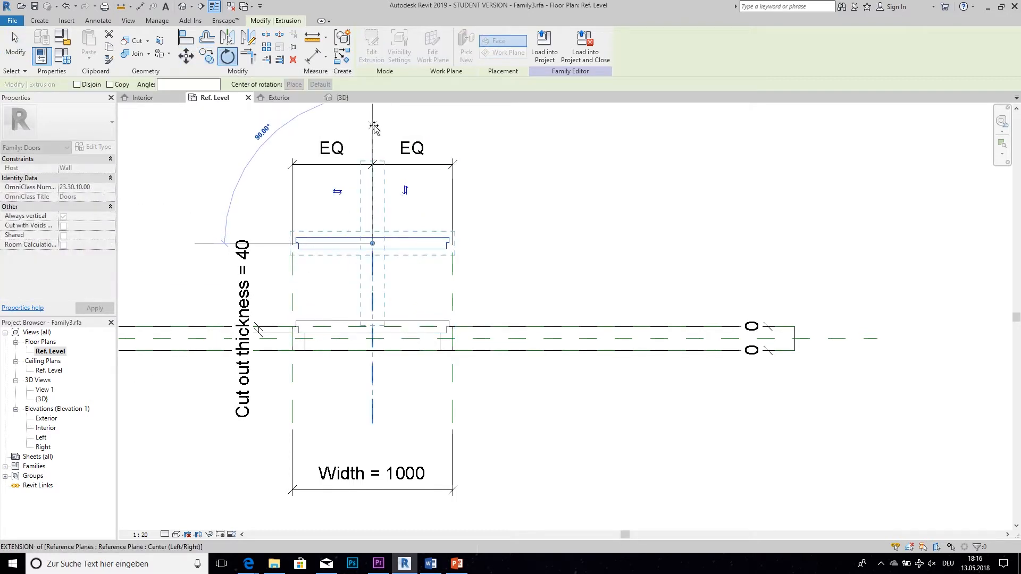
left_click(373, 126)
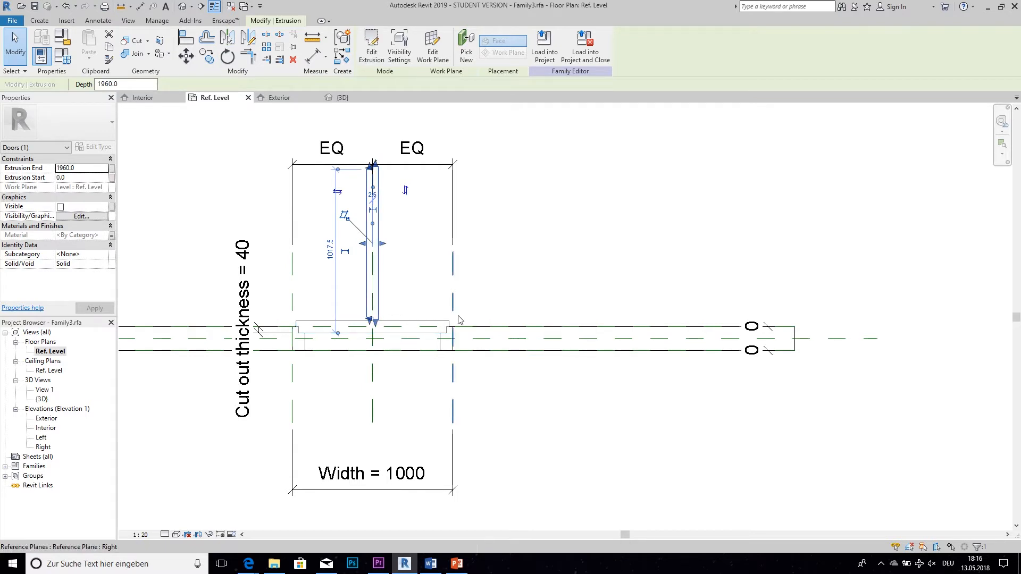
- Edit the rotated panel's sketch and move its whole outline so the lower-right corner sits on the Right reference plane, just above the wall
double_click(379, 283)
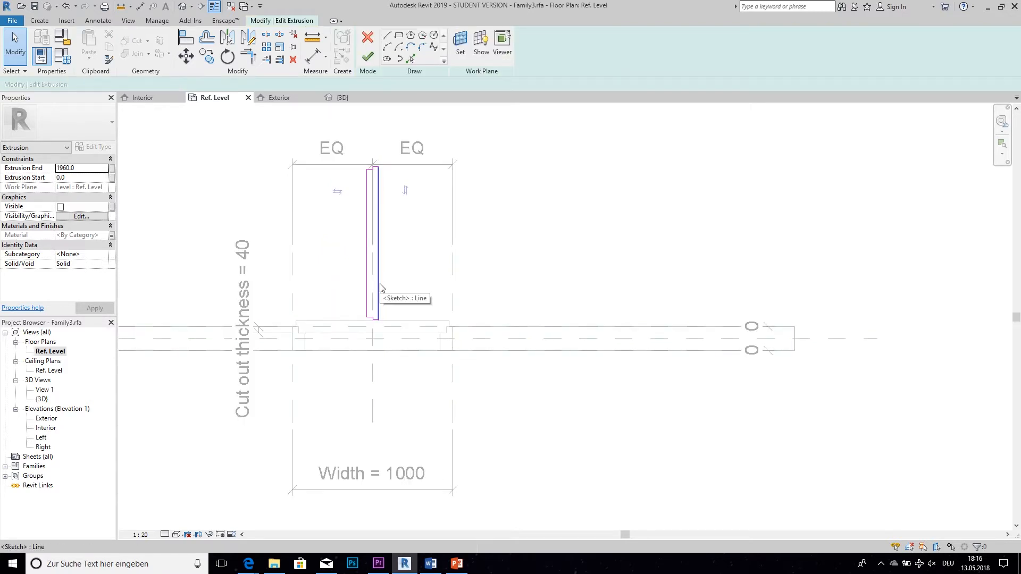
key("Tab")
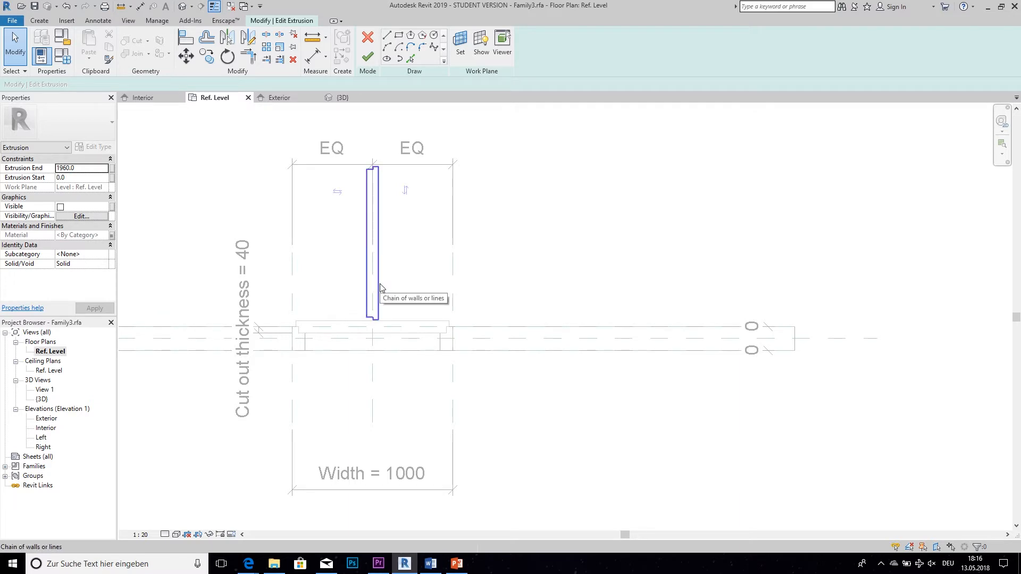
left_click(378, 289)
left_click(268, 133)
mouse_move(279, 109)
left_mouse_down()
mouse_move(486, 453)
mouse_move(417, 392)
left_mouse_up()
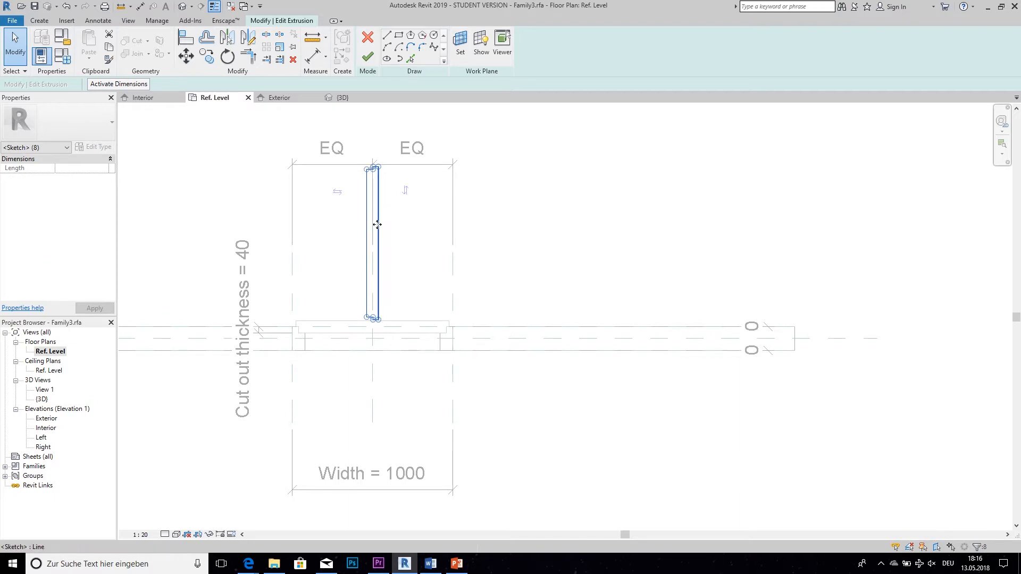
scroll(376, 224, "up", 3)
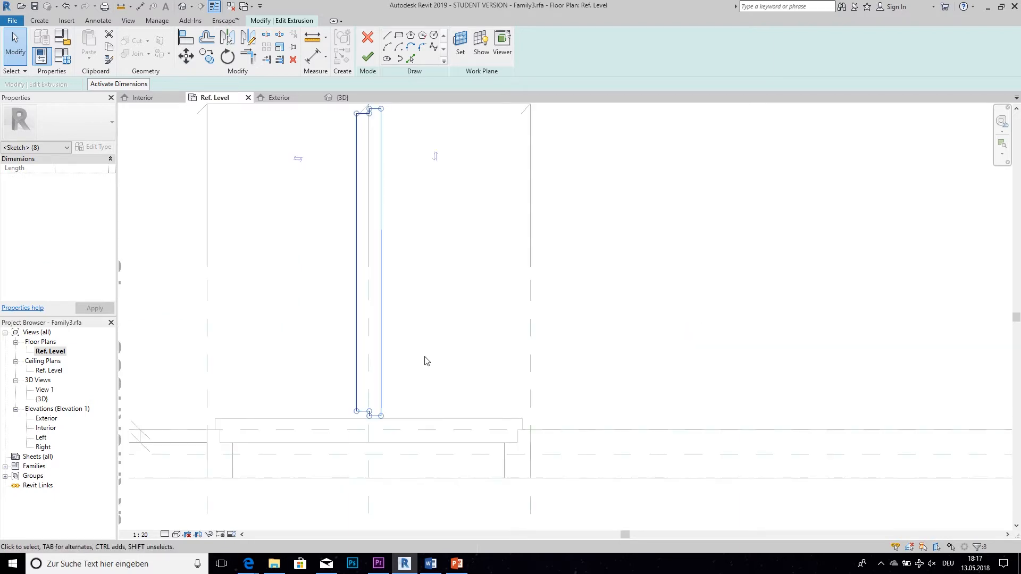
key("m")
key("v")
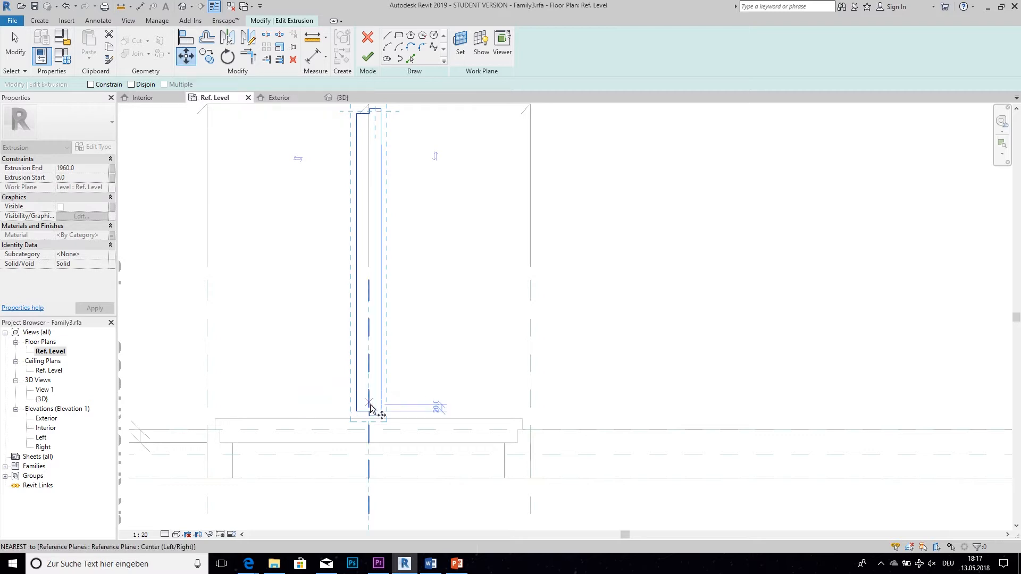
left_click(382, 416)
scroll(529, 417, "up", 2)
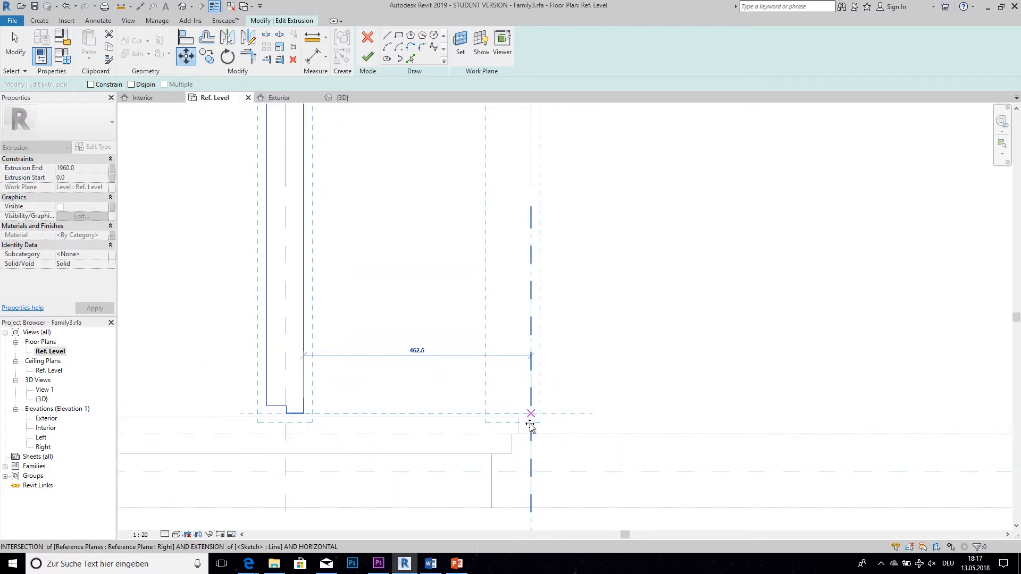
scroll(531, 418, "up", 2)
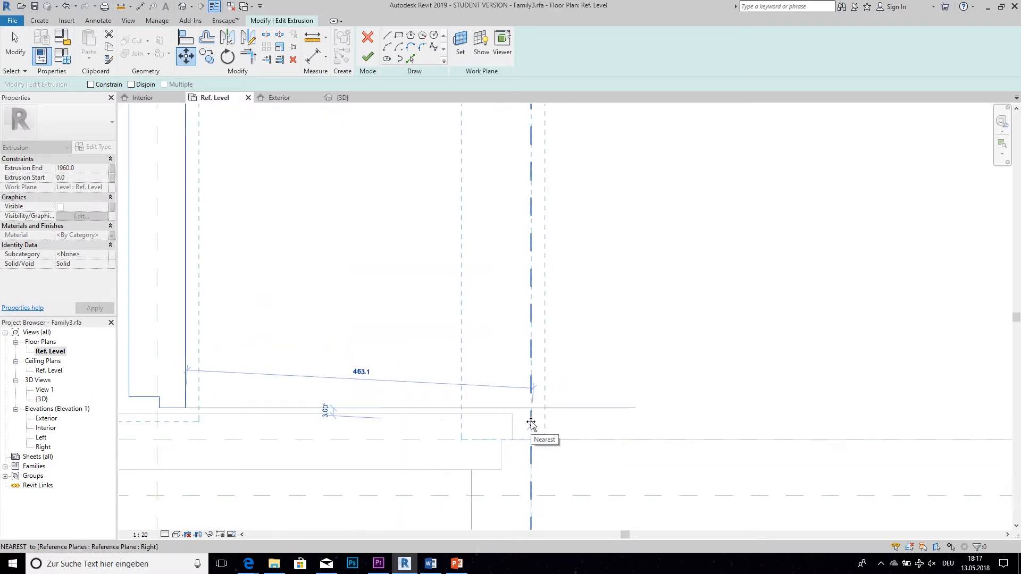
left_click(530, 420)
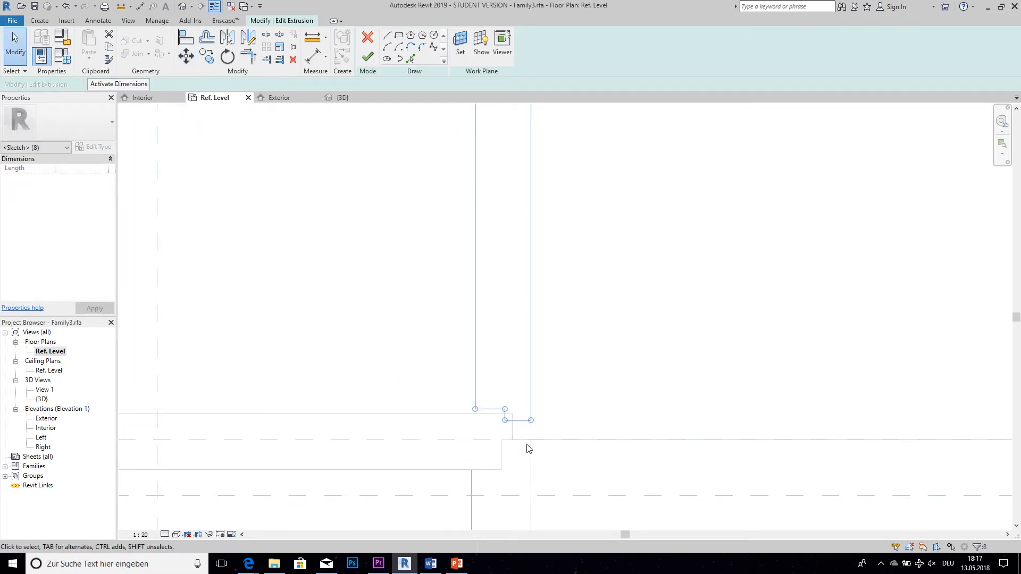
scroll(527, 454, "down", 3)
left_click(418, 336)
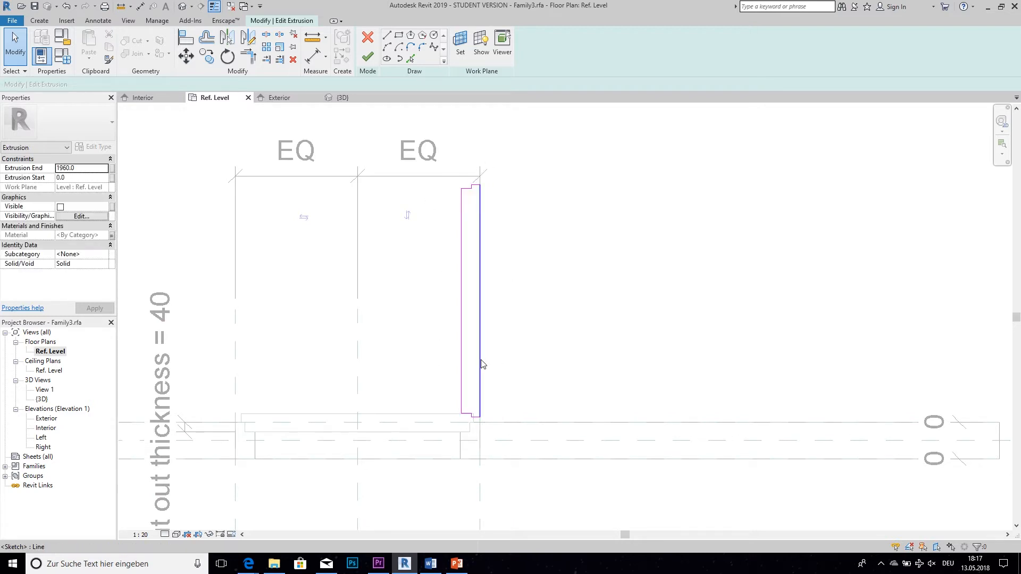
- Lock the long right edge of the rotated panel's sketch to the Right reference plane
scroll(476, 499, "down", 3)
middle_click_drag(477, 499, 465, 362)
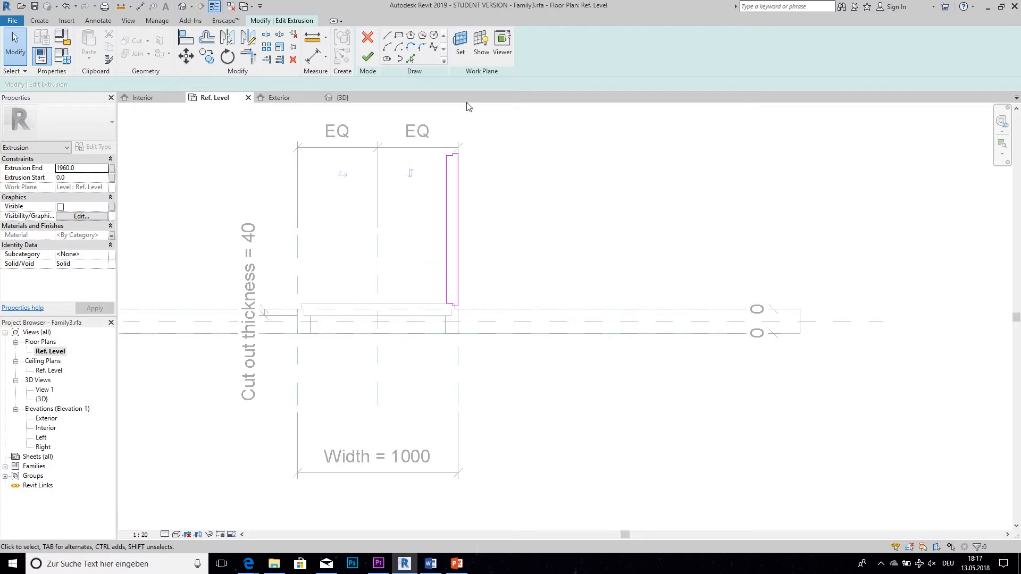
left_click(458, 248)
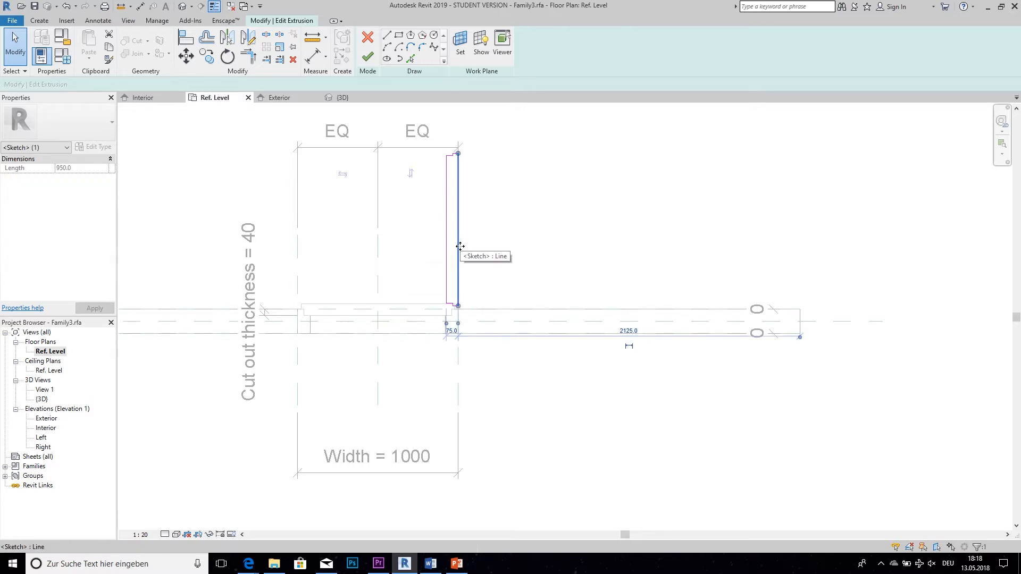
mouse_move(458, 248)
left_mouse_down()
mouse_move(549, 239)
mouse_move(458, 240)
left_mouse_up()
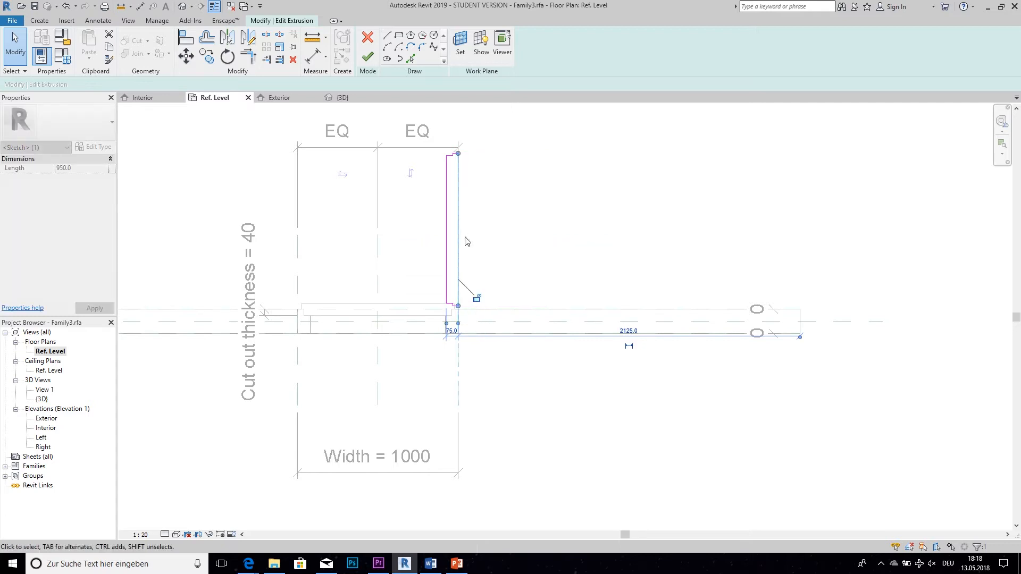
left_click(476, 302)
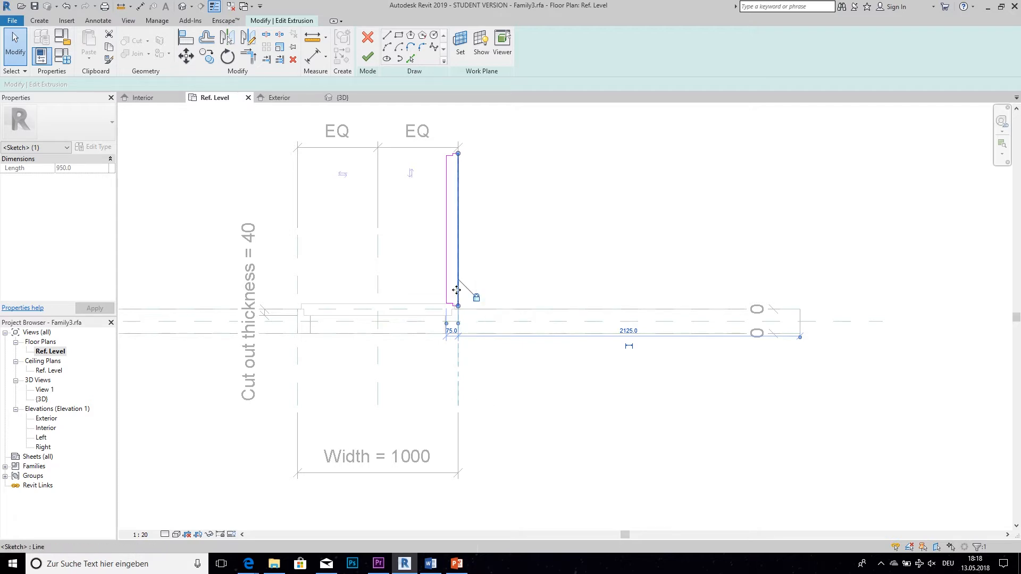
left_click(513, 236)
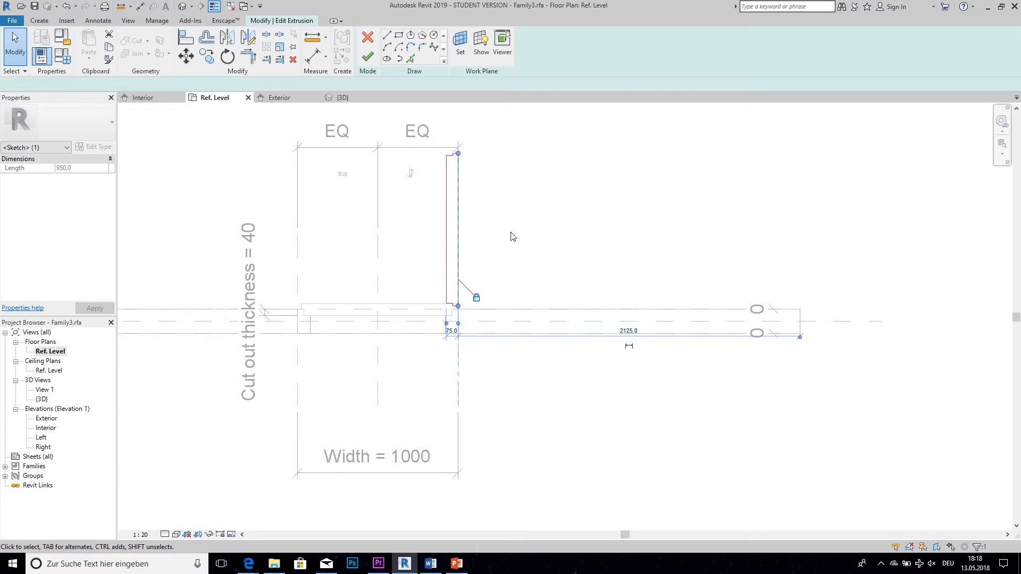
- Add an aligned dimension between the two short end lines of the panel sketch, placed on its left side
left_click(312, 57)
scroll(457, 156, "up", 5)
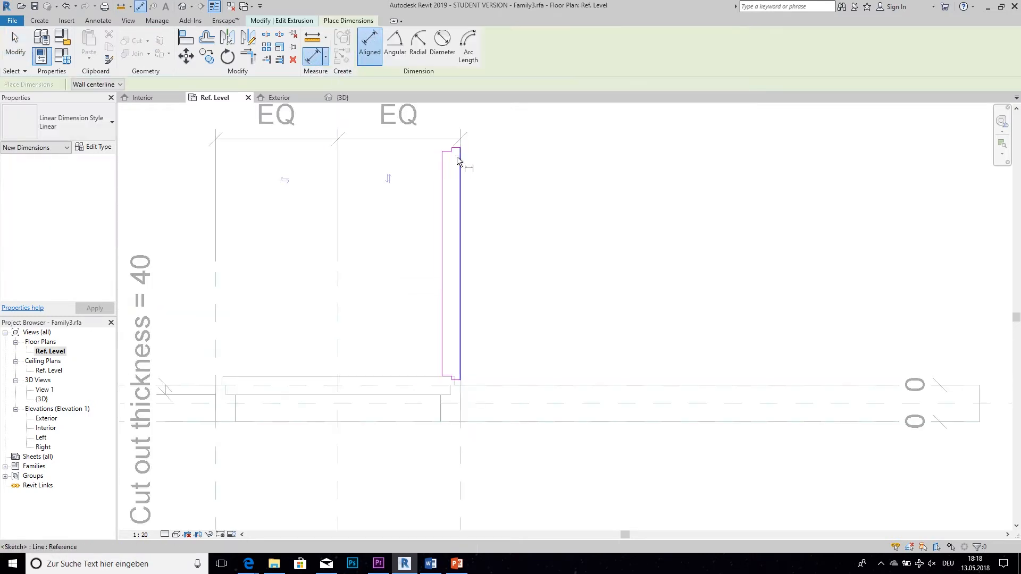
scroll(461, 125, "down", 5)
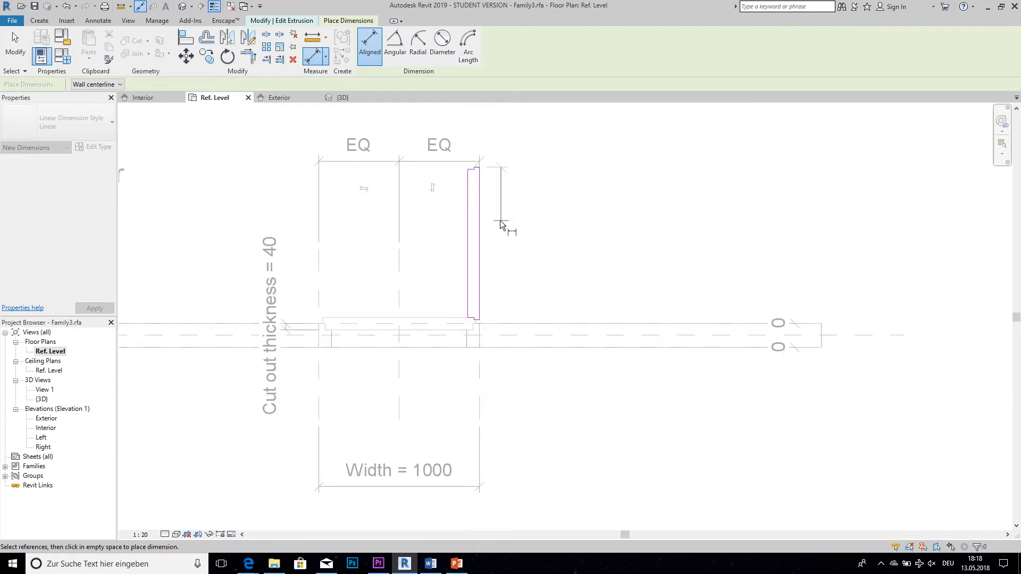
mouse_move(499, 179)
middle_mouse_down()
mouse_move(480, 197)
mouse_move(464, 272)
middle_mouse_up()
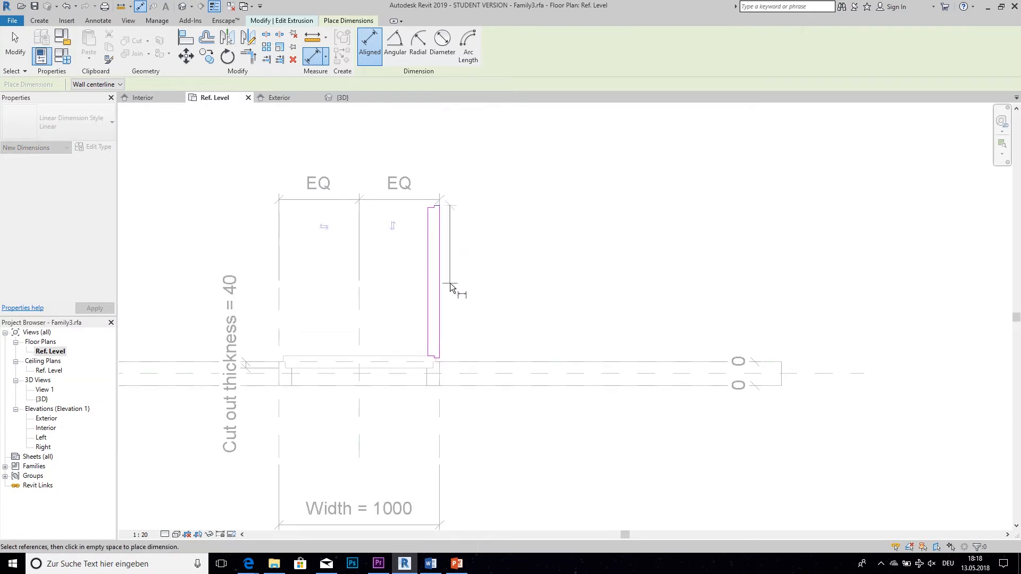
scroll(433, 207, "up", 2)
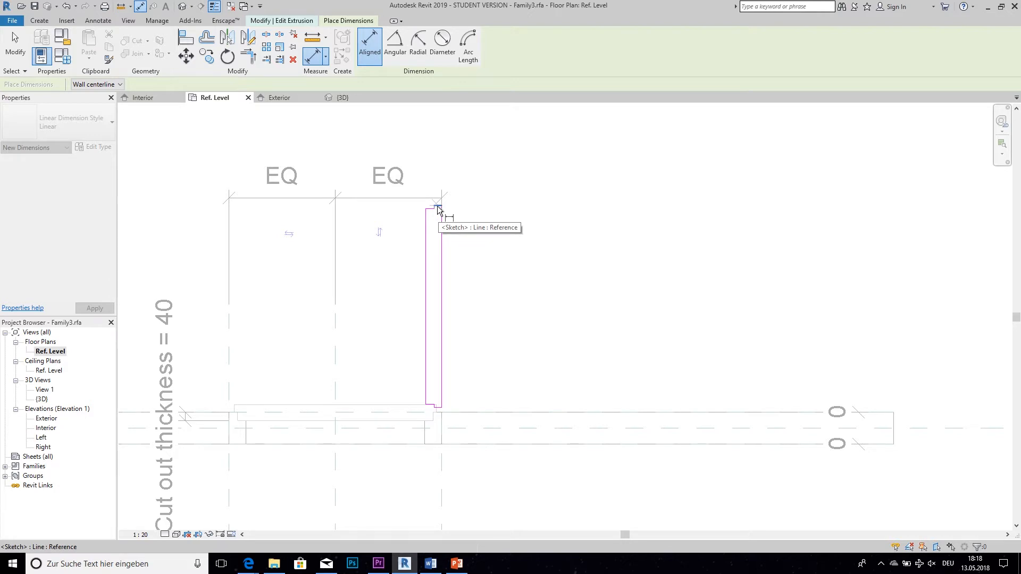
scroll(437, 209, "up", 1)
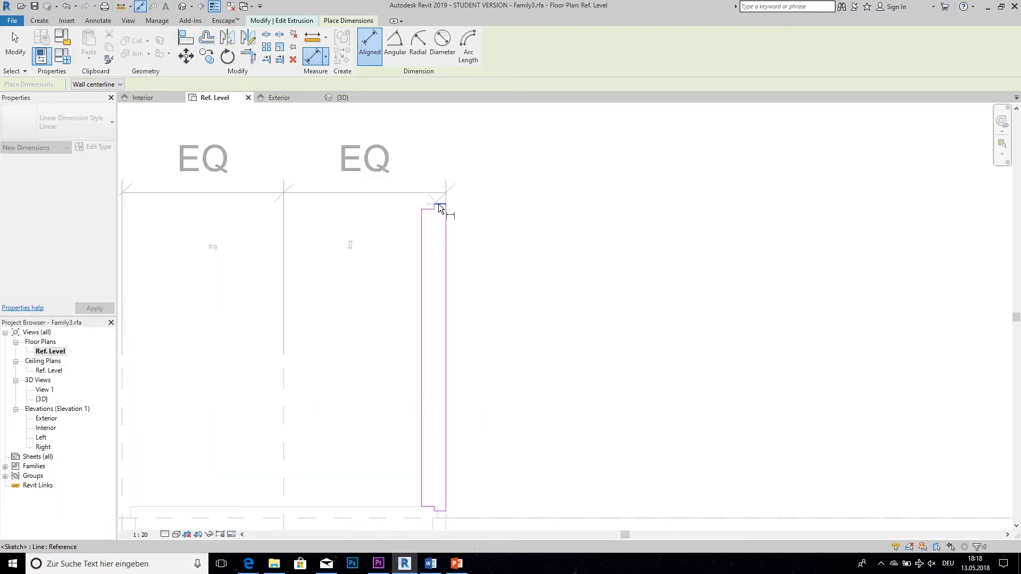
left_click(439, 207)
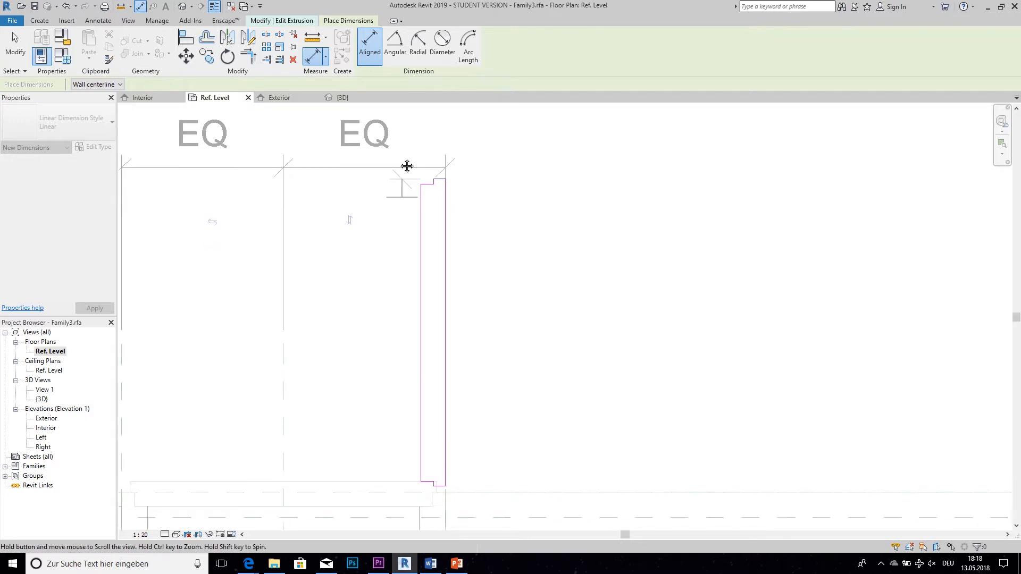
scroll(420, 269, "down", 3)
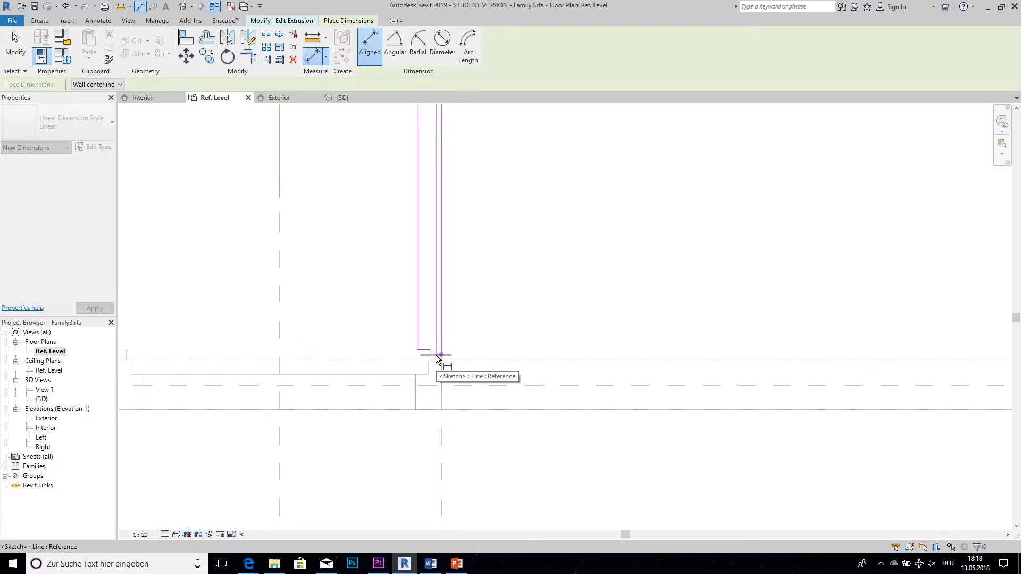
scroll(436, 352, "up", 2)
scroll(446, 365, "down", 2)
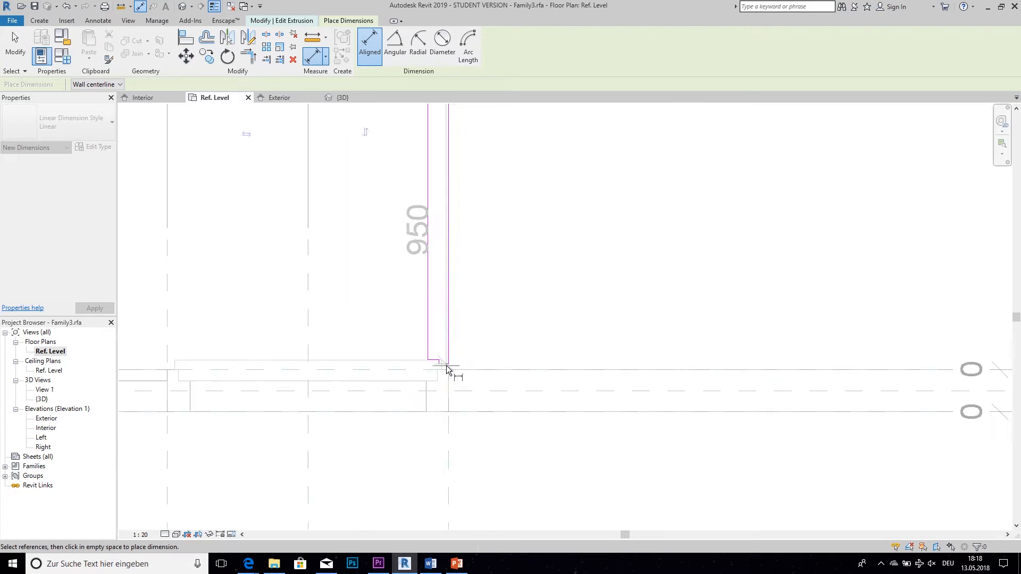
scroll(429, 234, "down", 2)
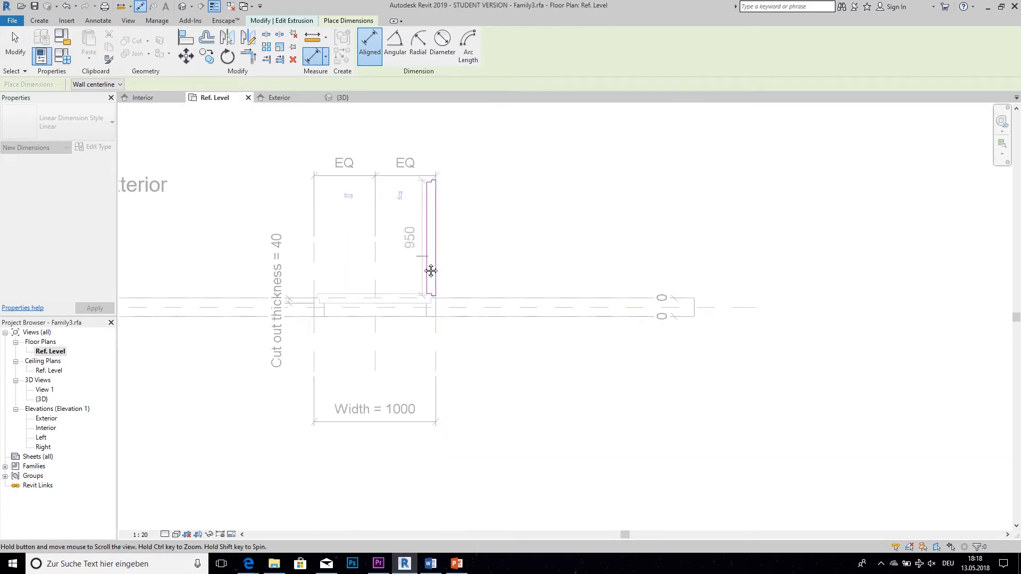
left_click(412, 250)
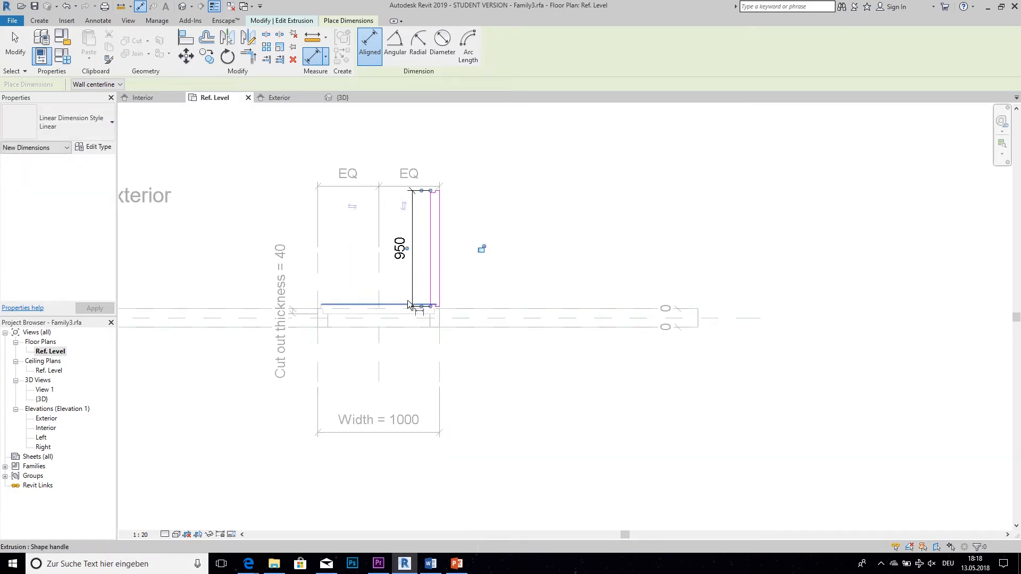
key("Escape")
key("Escape")
- Label the panel length dimension with a new family type parameter named A
left_click(411, 280)
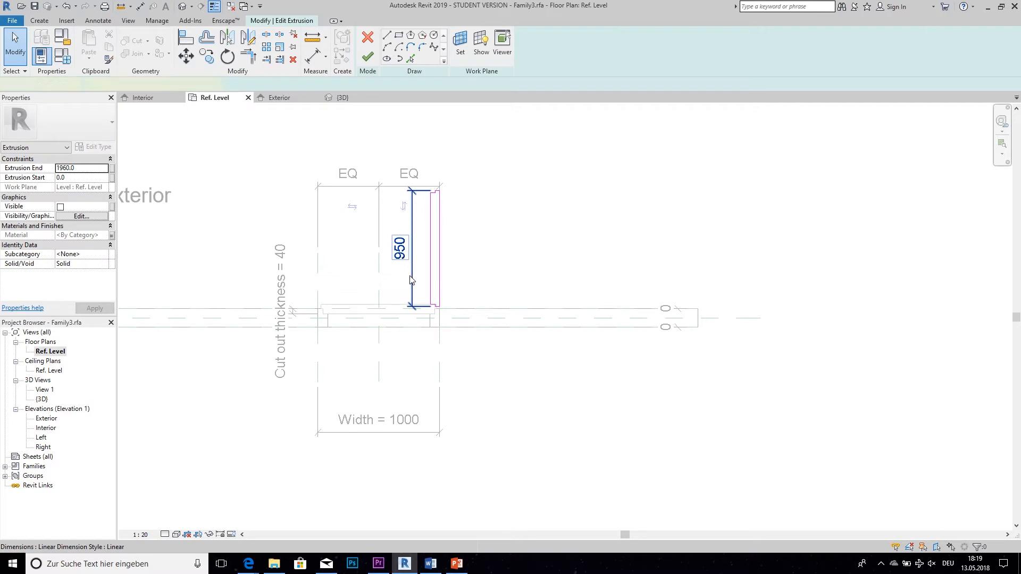
left_click(470, 45)
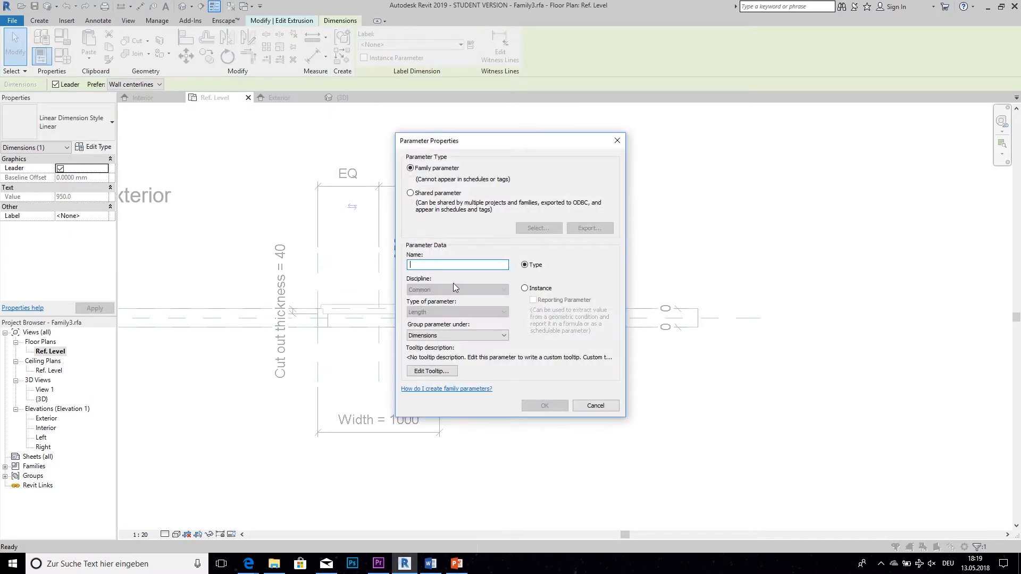
type("A")
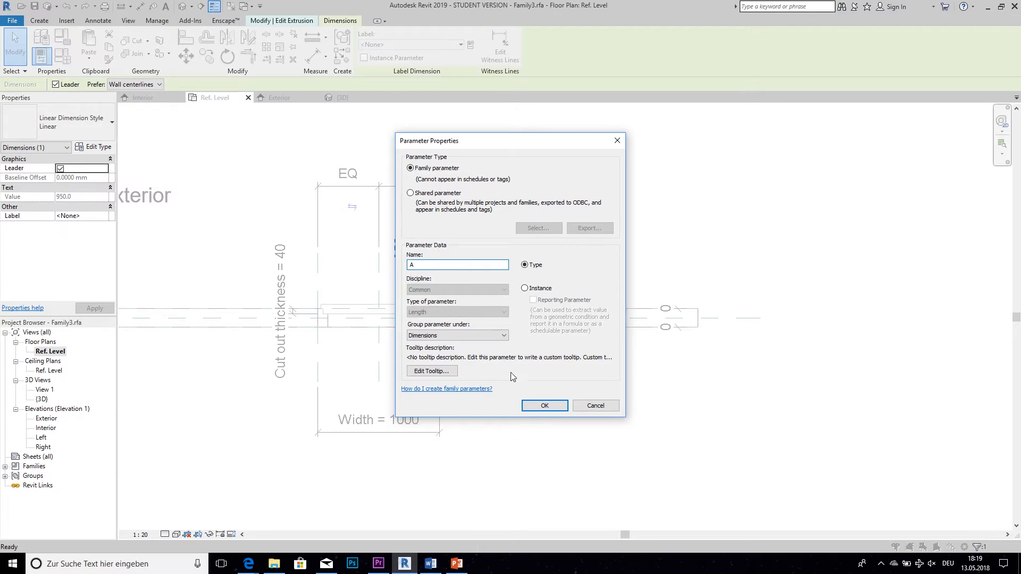
left_click(545, 406)
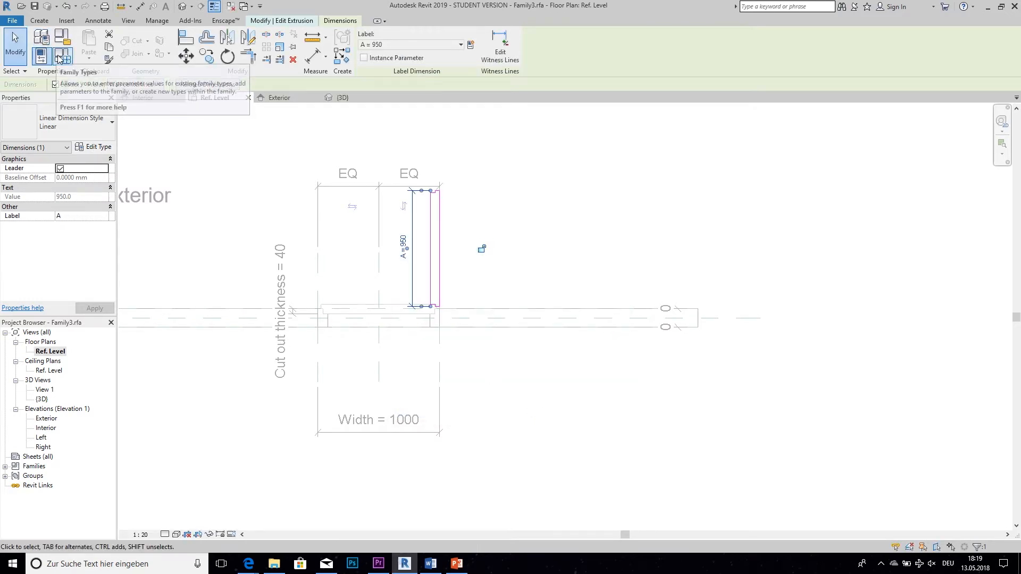
left_click(59, 59)
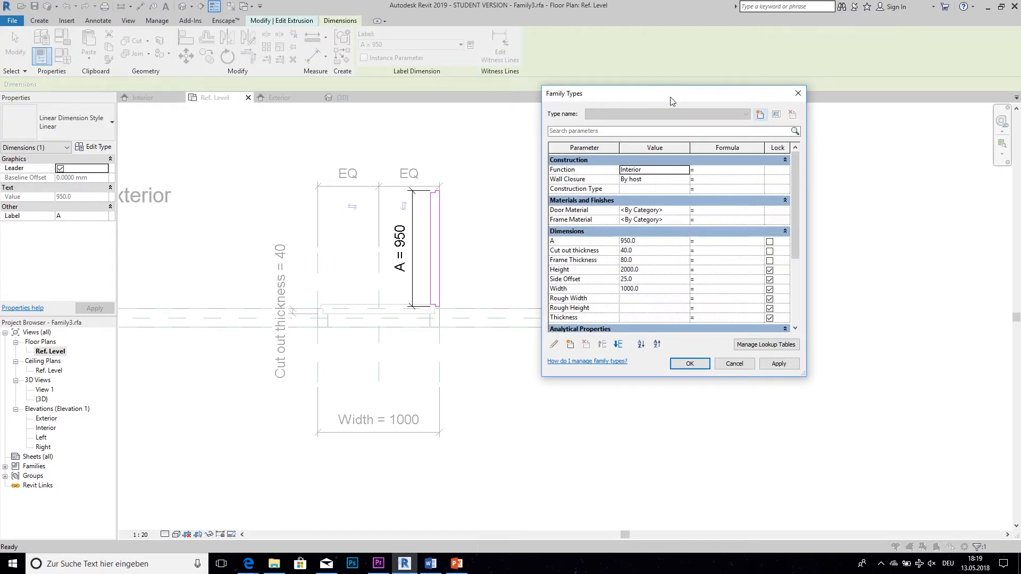
left_click_drag(669, 99, 549, 98)
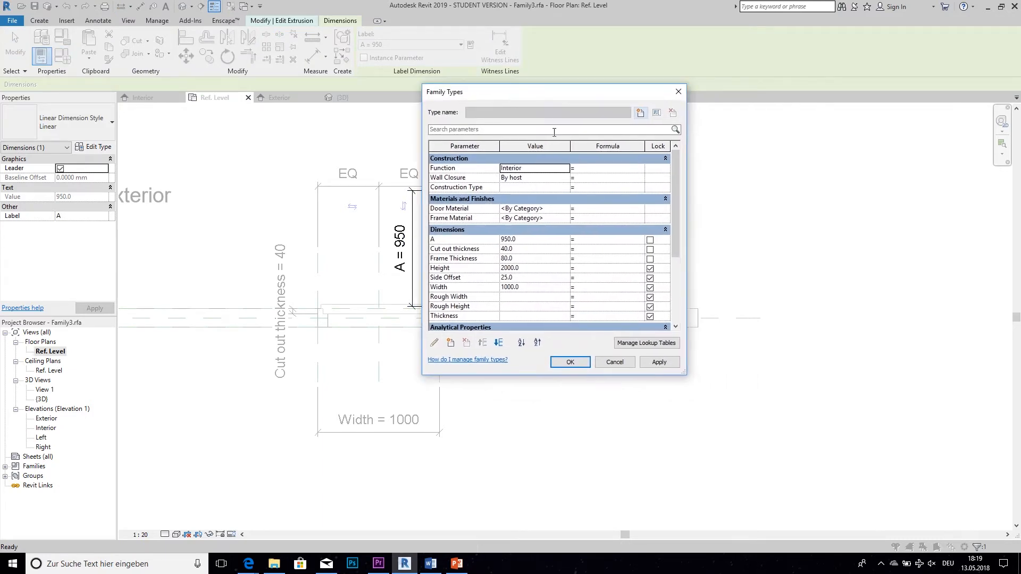
left_click(584, 242)
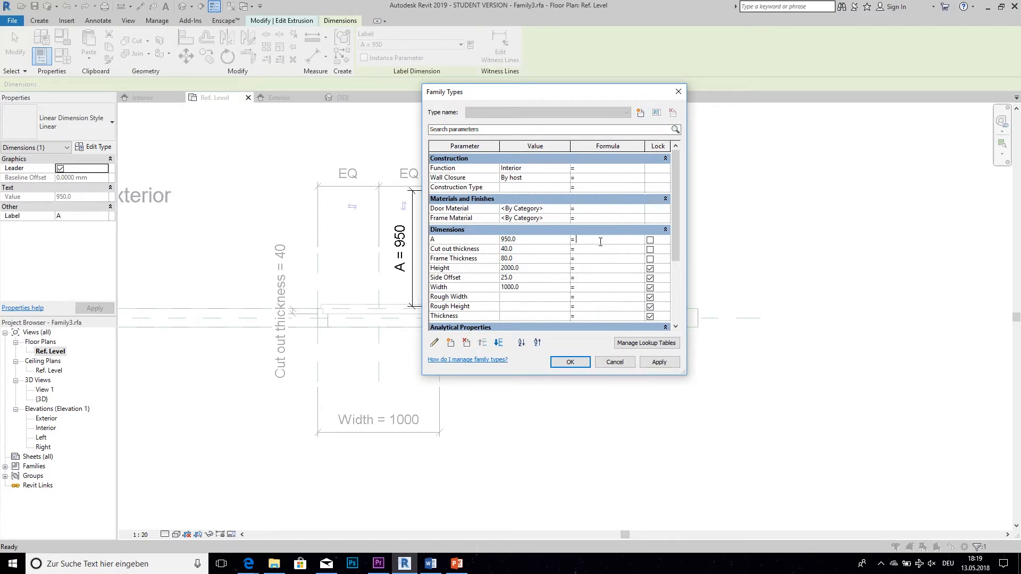
left_click(614, 366)
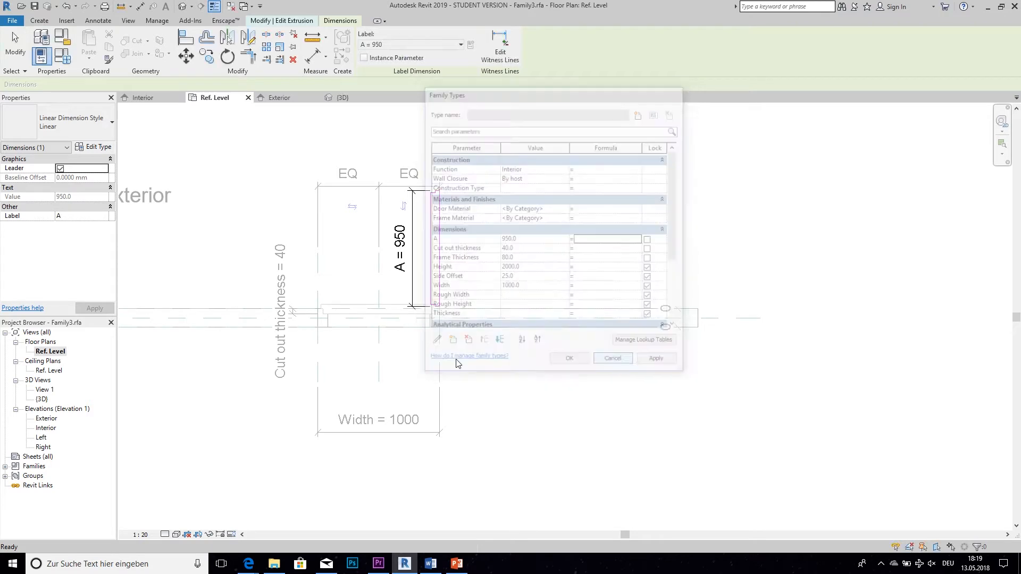
key("Escape")
- Give parameter A the formula Width - 2 * Side Offset in the family types
scroll(318, 385, "up", 2)
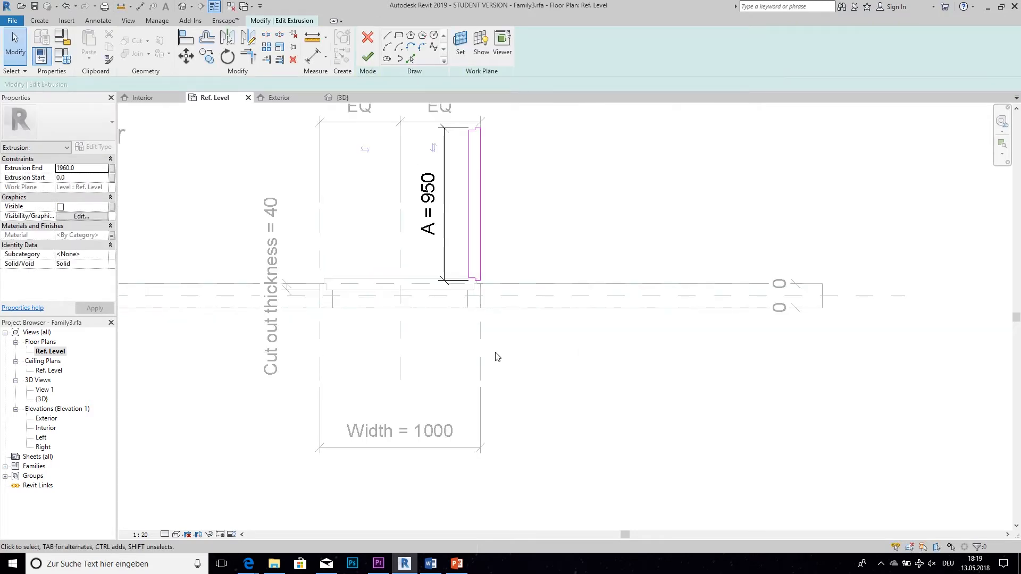
scroll(461, 357, "up", 2)
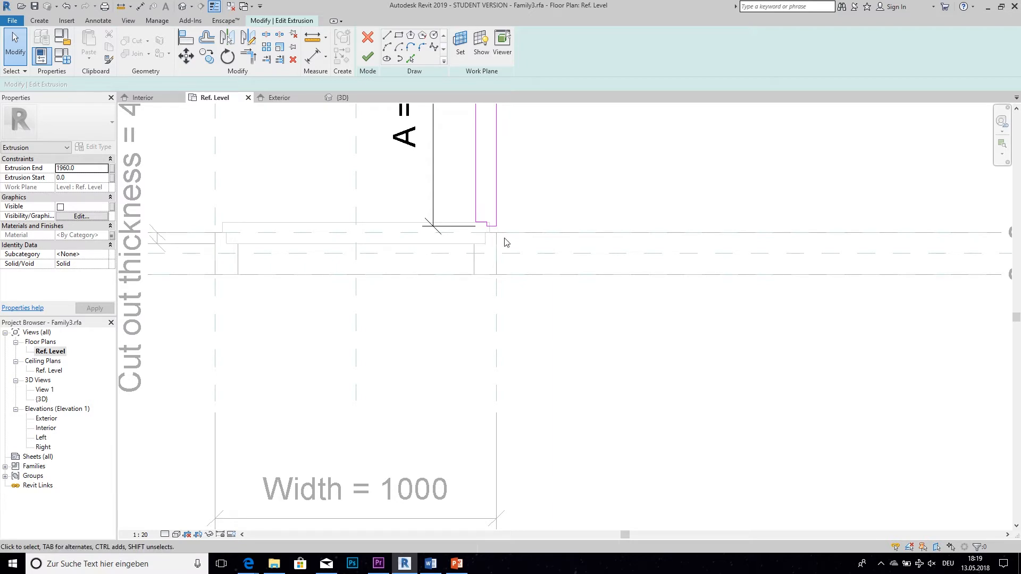
left_click(61, 58)
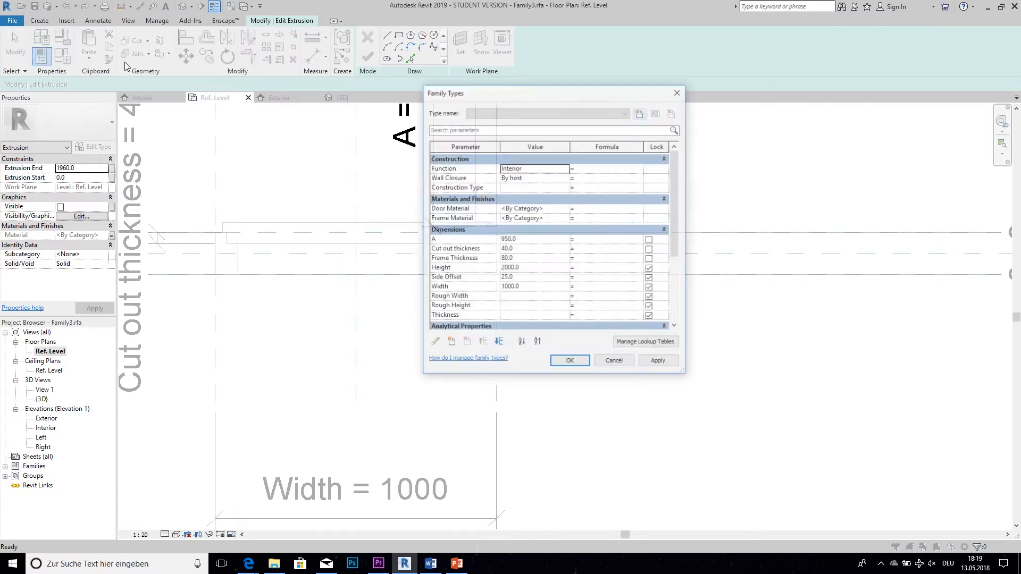
left_click(595, 241)
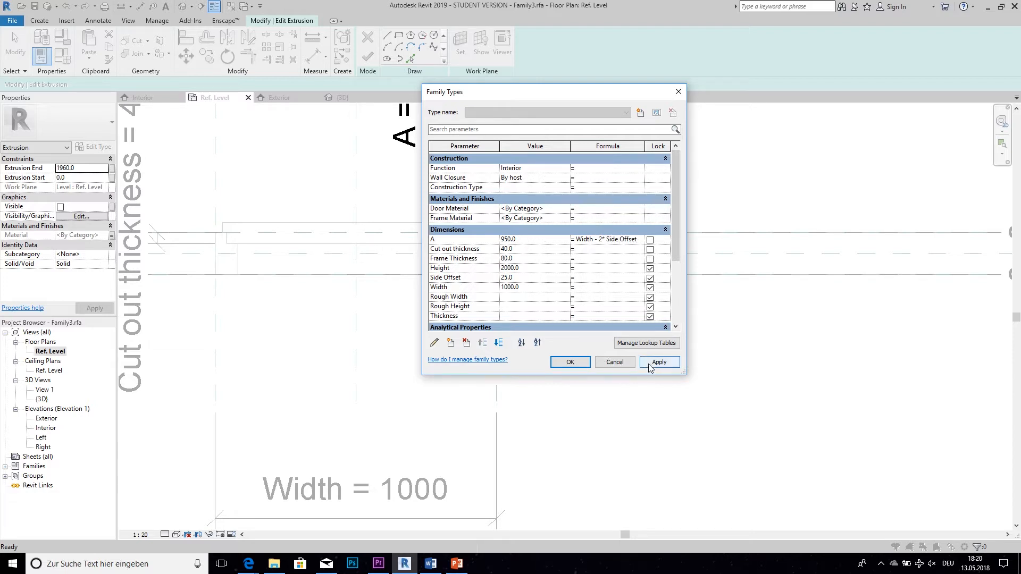
left_click(570, 363)
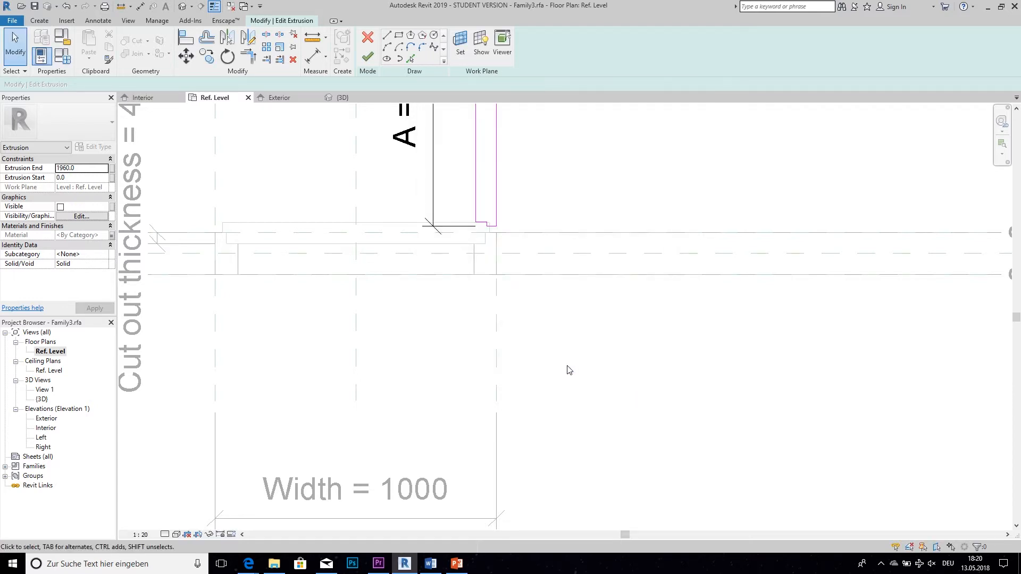
- Finish editing the rotated panel's extrusion sketch and clear the selection
right_click(569, 352)
left_click(528, 292)
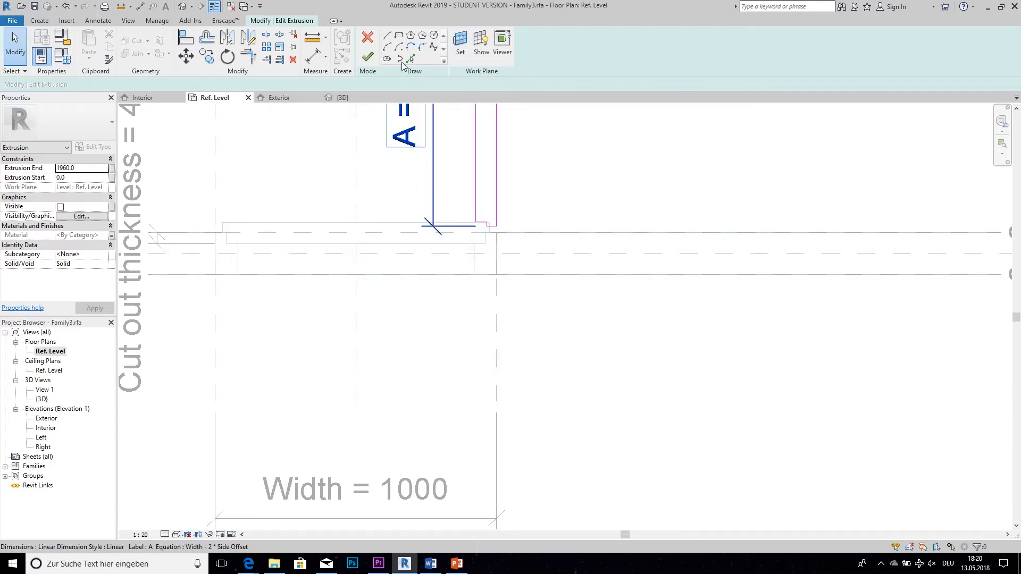
left_click(367, 57)
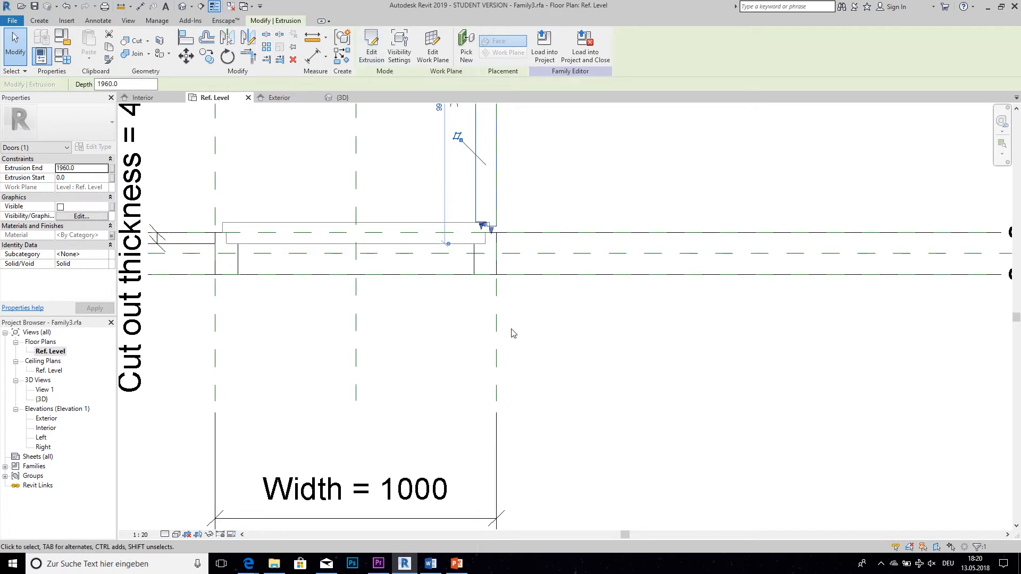
scroll(495, 372, "down", 2)
left_click(186, 200)
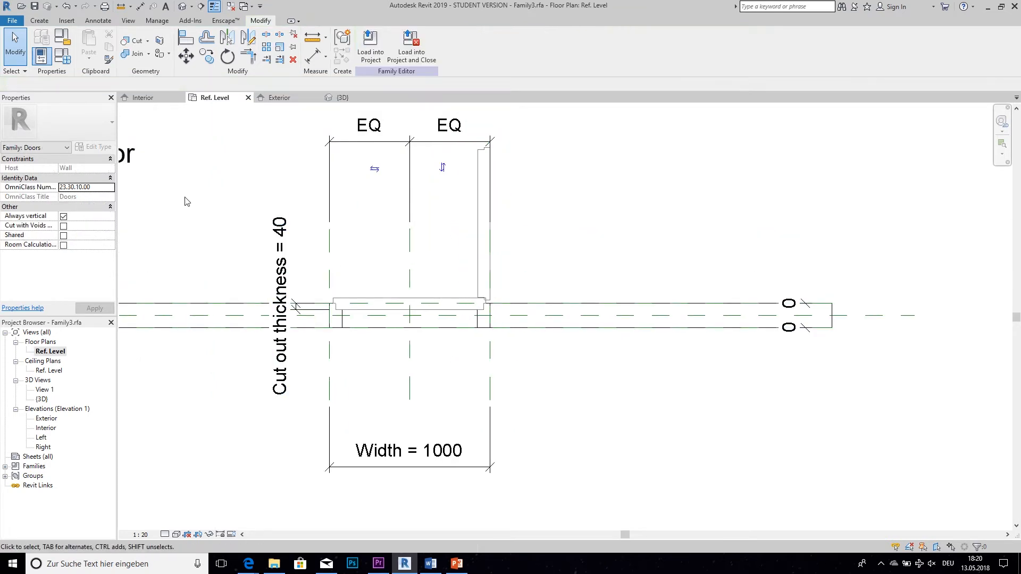
- Set the family's Width parameter to 1500 and apply it to flex both door panels
left_click(67, 60)
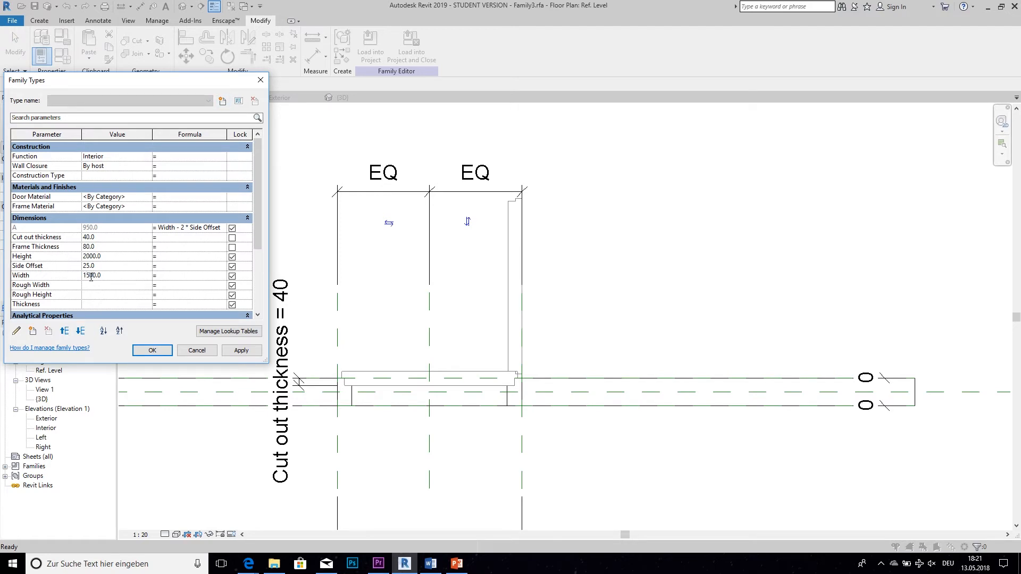
left_click(248, 350)
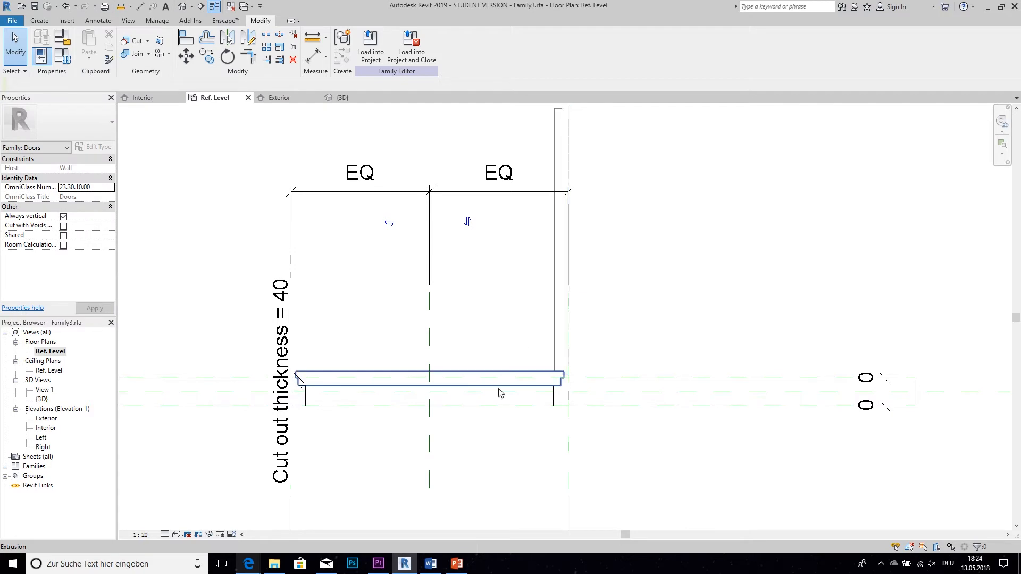
- Associate the closed door panel's visibility with a new instance family parameter named 0 in the 3D view
left_click(361, 98)
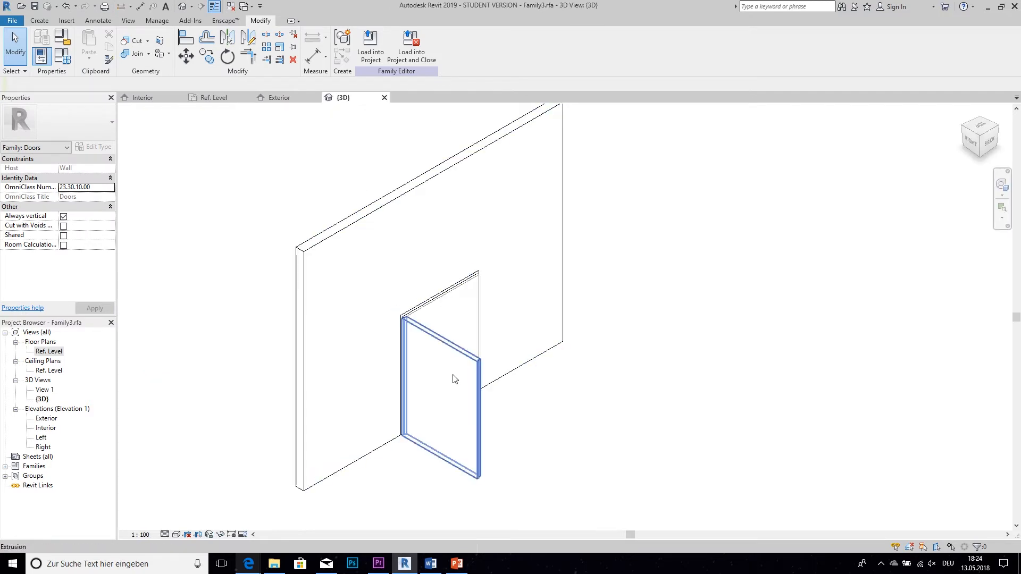
left_click(463, 325)
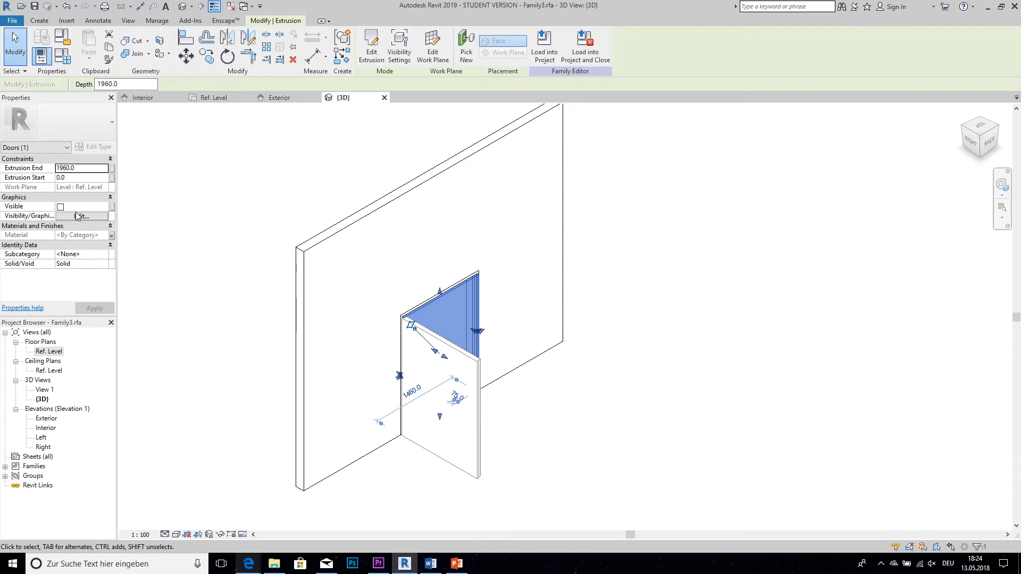
left_click(114, 211)
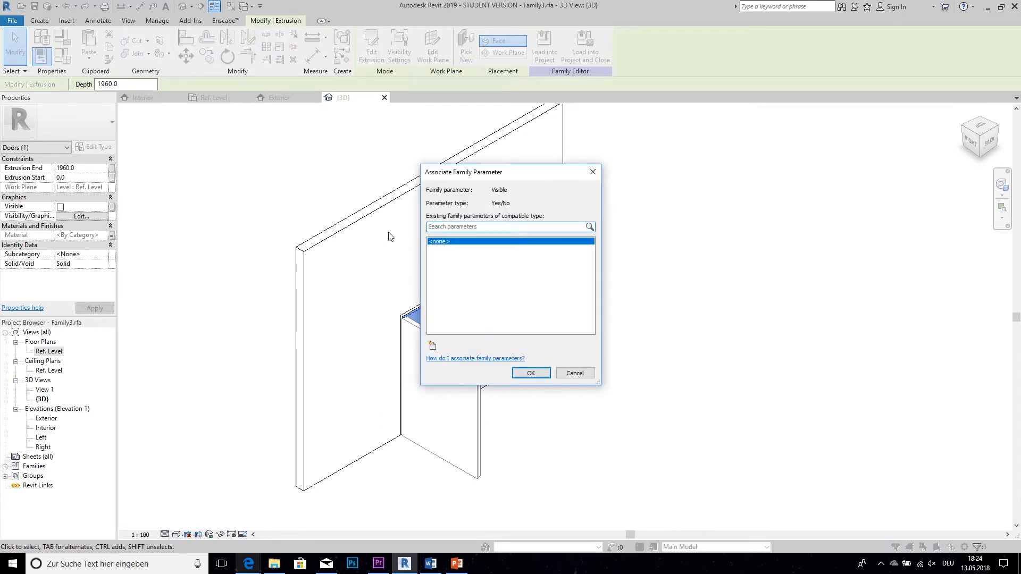
left_click(434, 348)
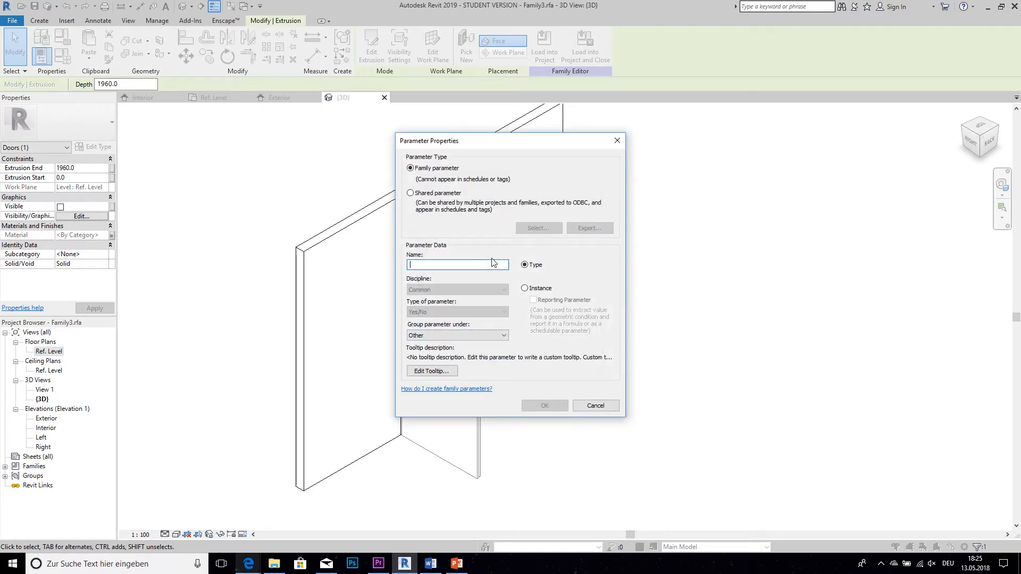
type("0")
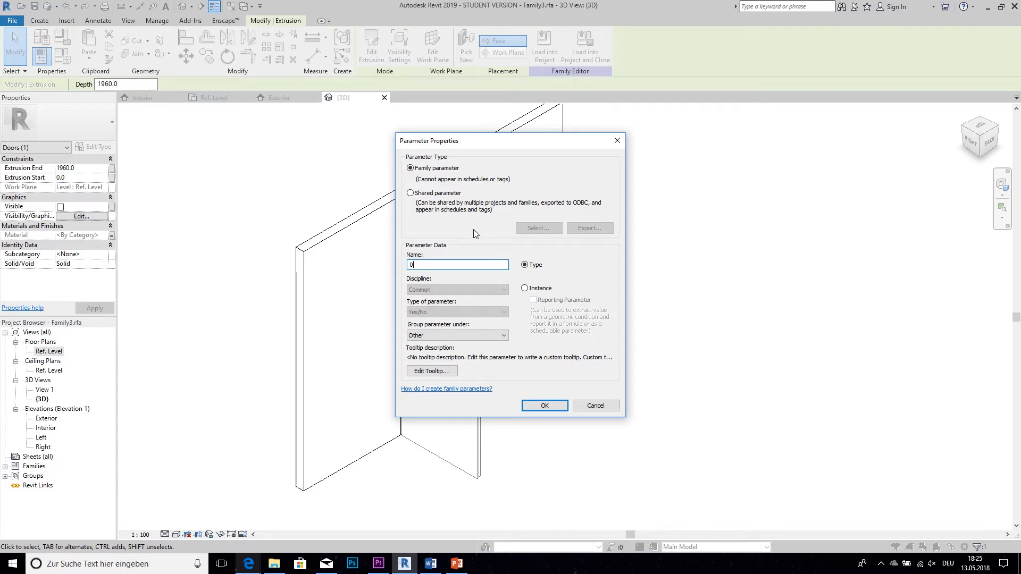
left_click(526, 288)
left_click(545, 405)
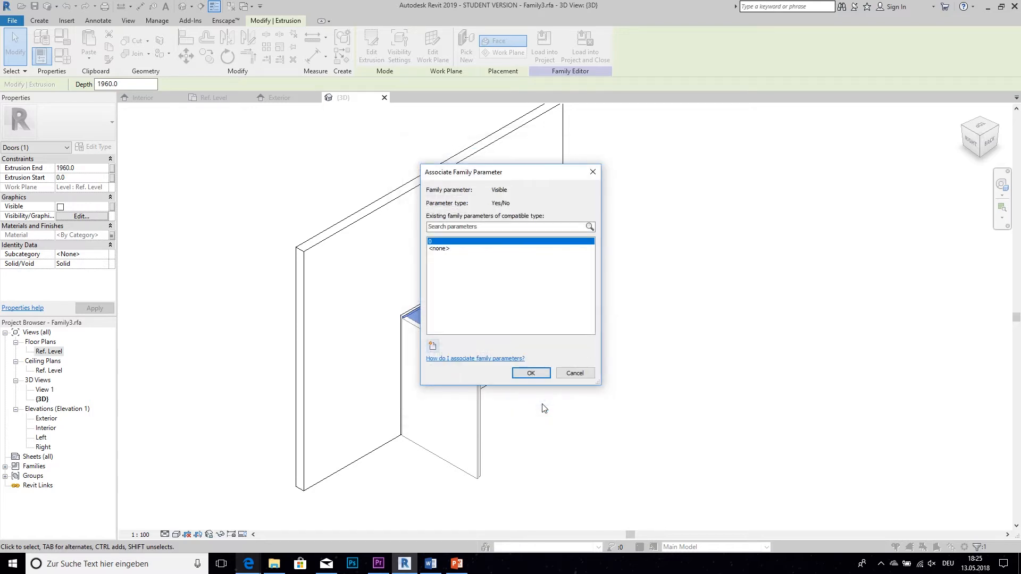
left_click(530, 373)
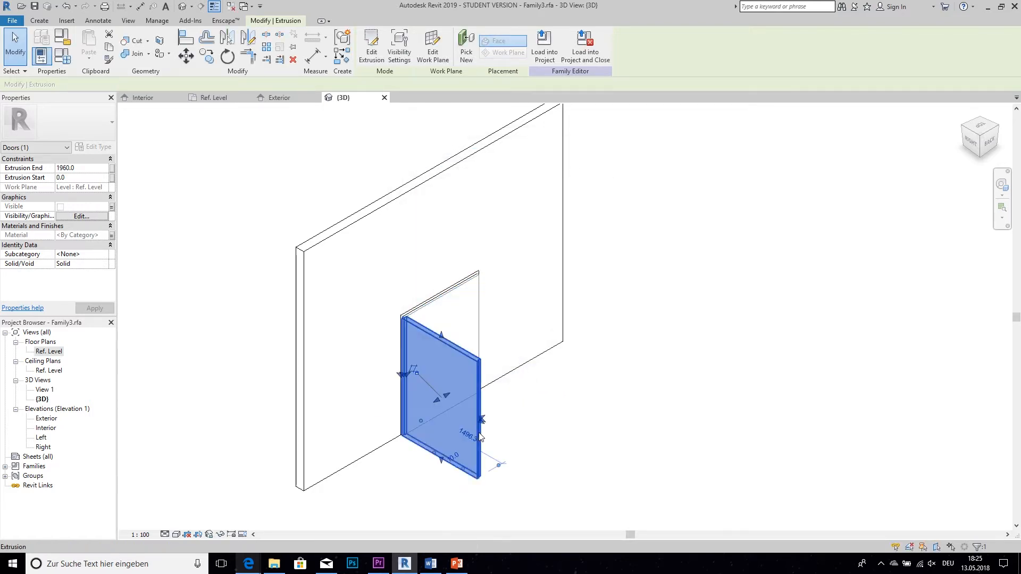
- Associate the open door panel's visibility with a new instance family parameter named 90
left_click(111, 206)
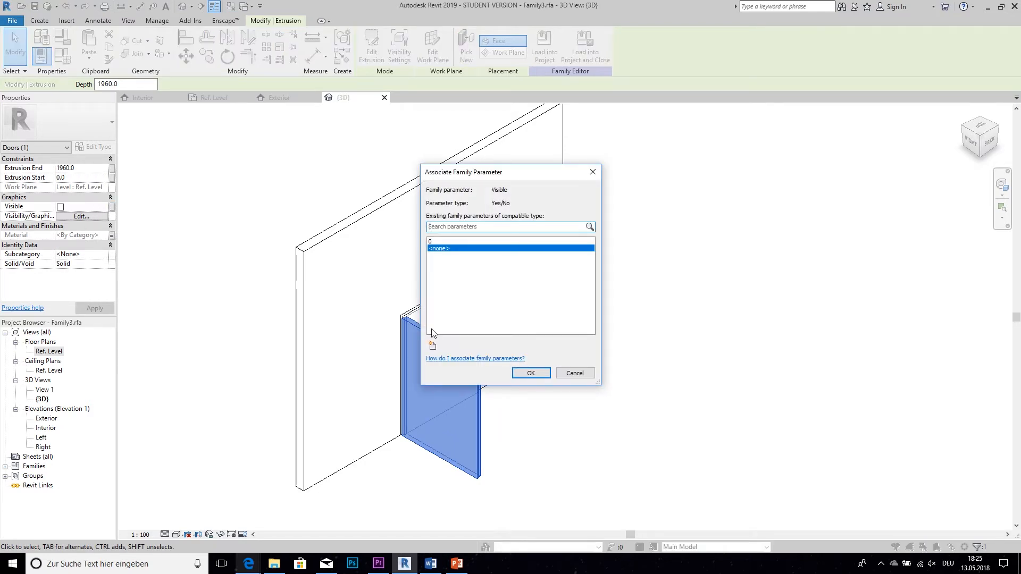
left_click(431, 345)
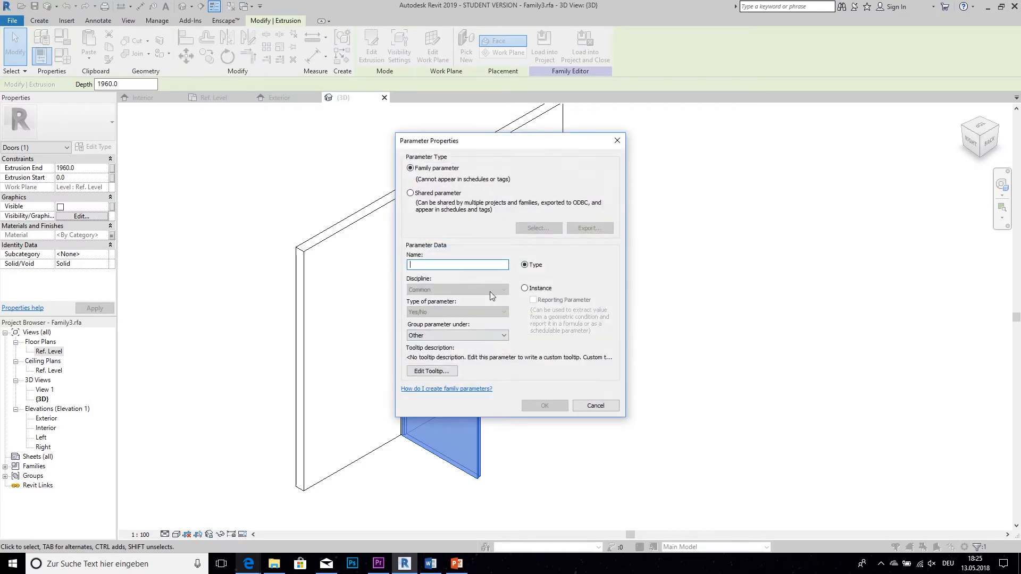
type("90")
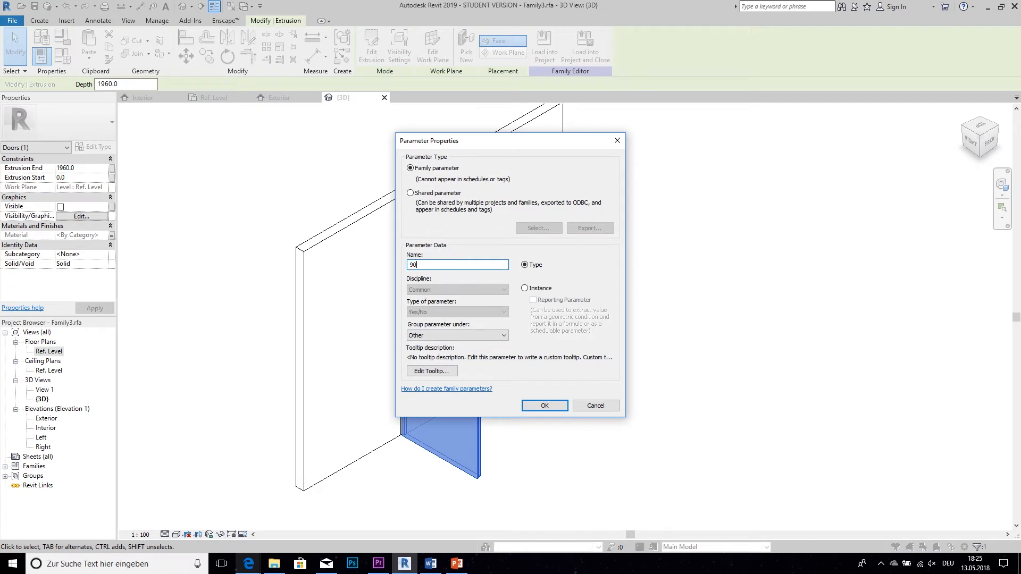
left_click(535, 289)
left_click(552, 406)
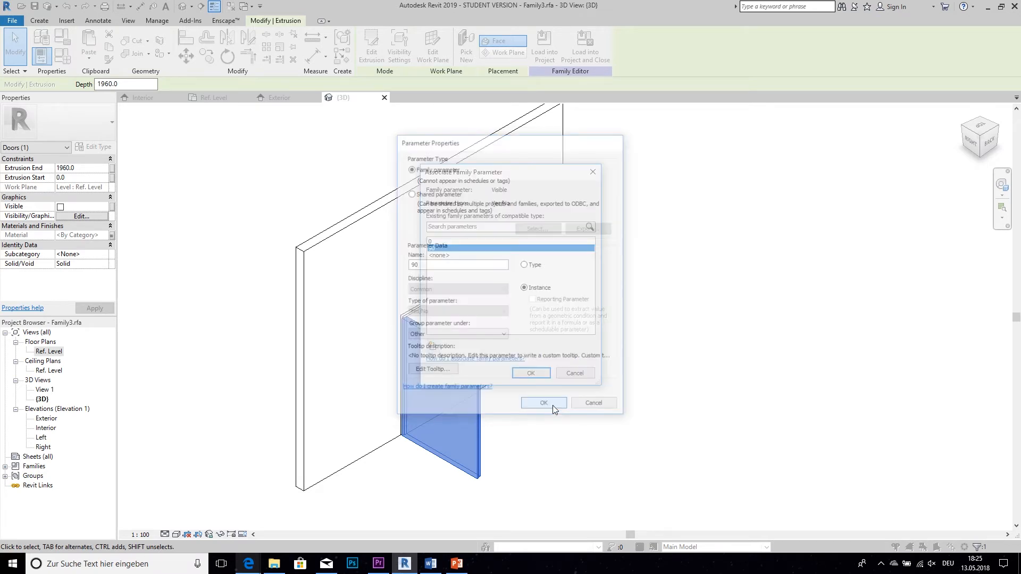
left_click(530, 372)
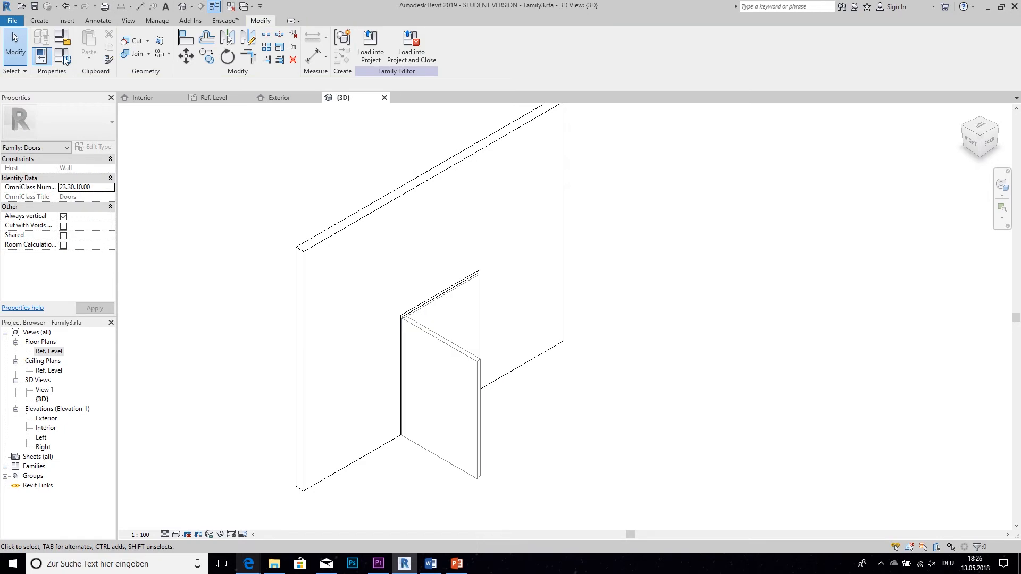
- Enable both visibility parameters 0 and 90 in the family types, apply them, and save the door family
left_click(63, 57)
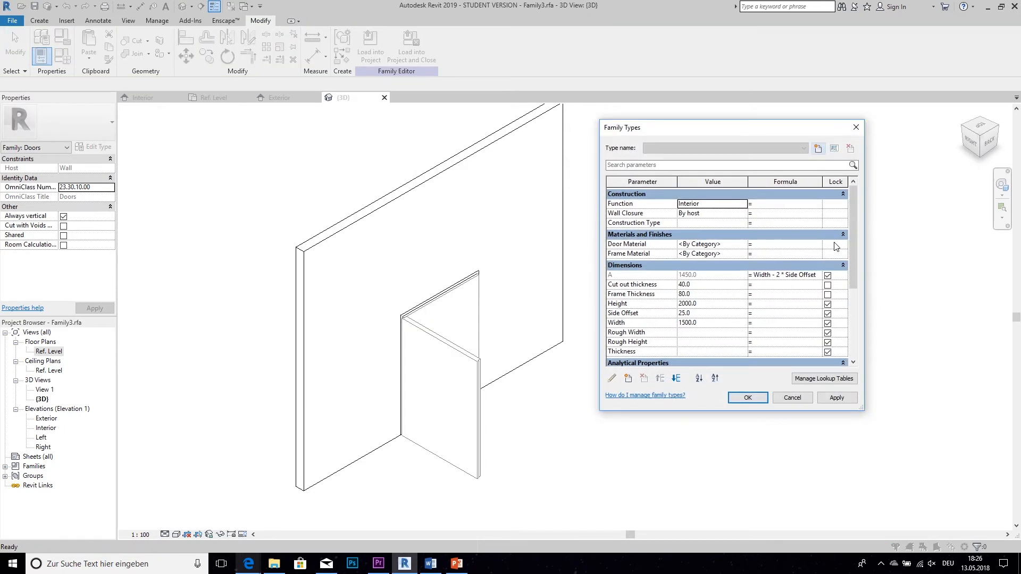
left_click_drag(853, 257, 866, 356)
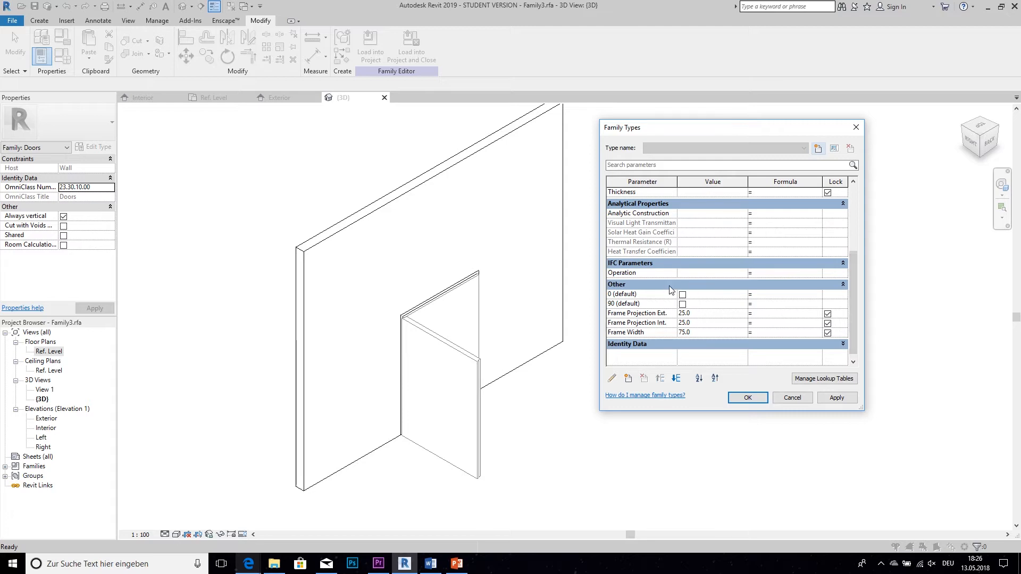
left_click(681, 296)
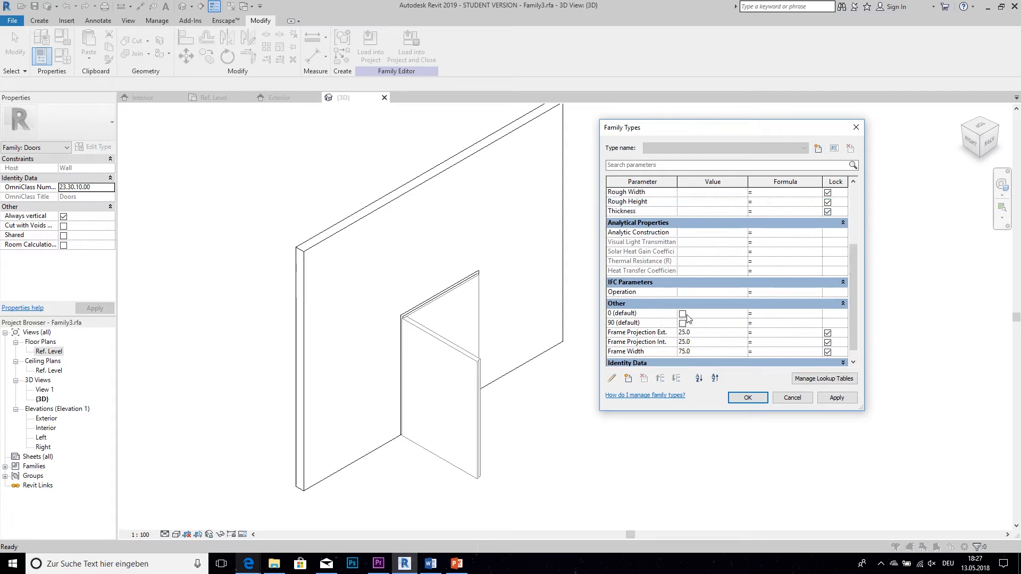
left_click(683, 315)
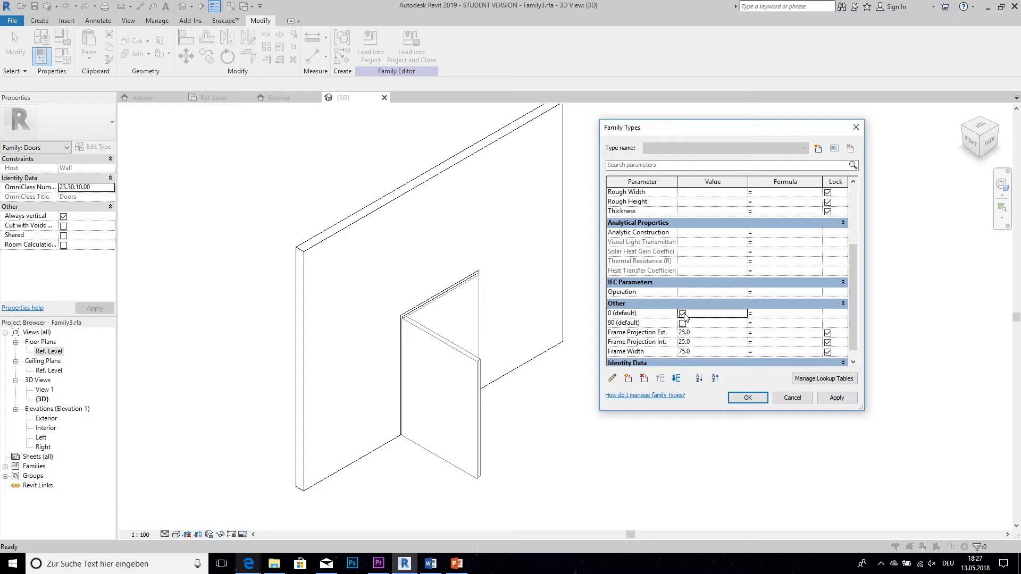
left_click(682, 314)
left_click(684, 324)
left_click(683, 315)
left_click(683, 324)
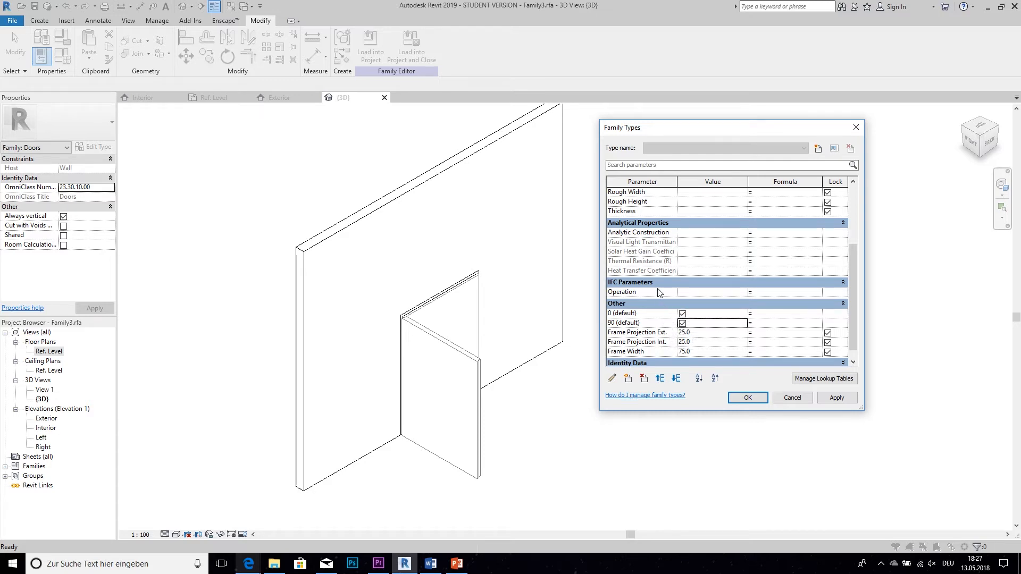
left_click(748, 398)
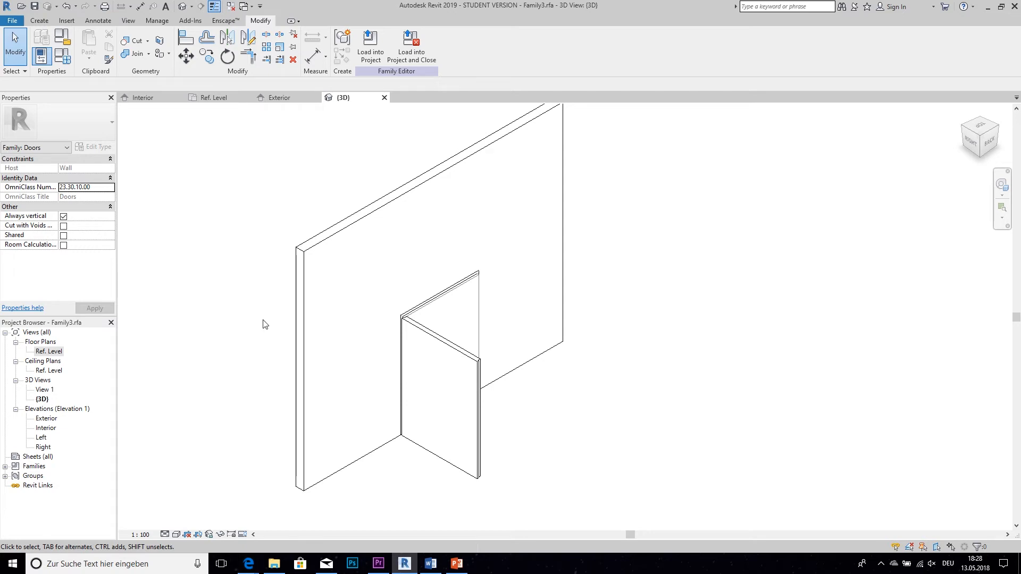
left_click(35, 7)
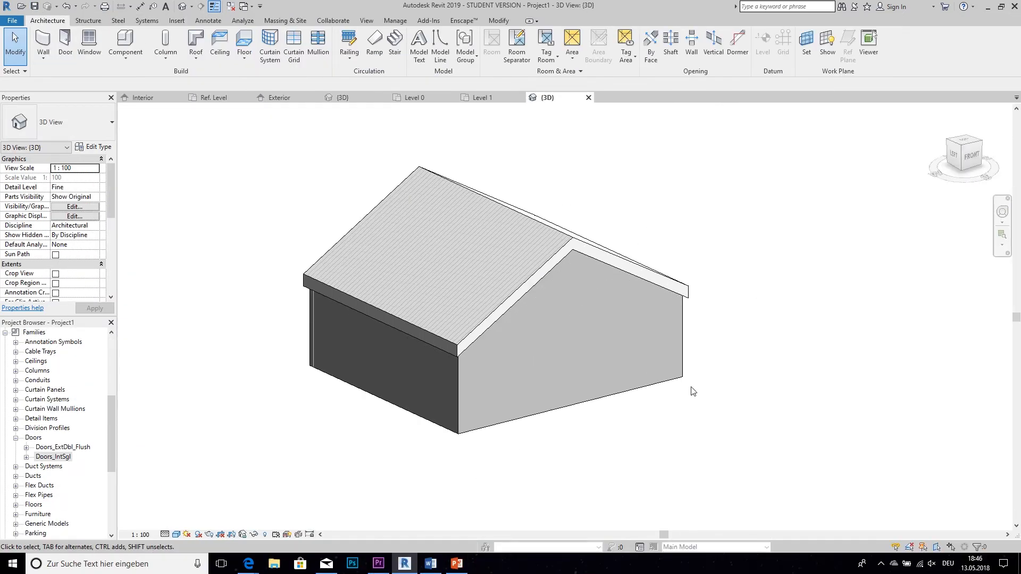
- Load the finished door family into the house project
mouse_move(969, 151)
left_mouse_down()
mouse_move(937, 166)
mouse_move(906, 154)
mouse_move(939, 163)
mouse_move(961, 147)
mouse_move(961, 158)
left_mouse_up()
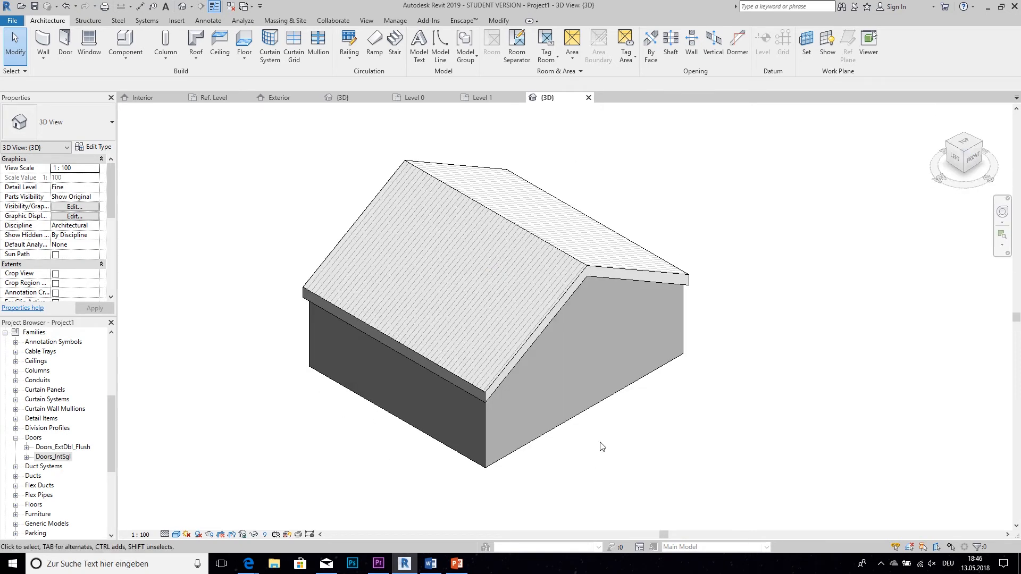
middle_click_drag(673, 418, 631, 390)
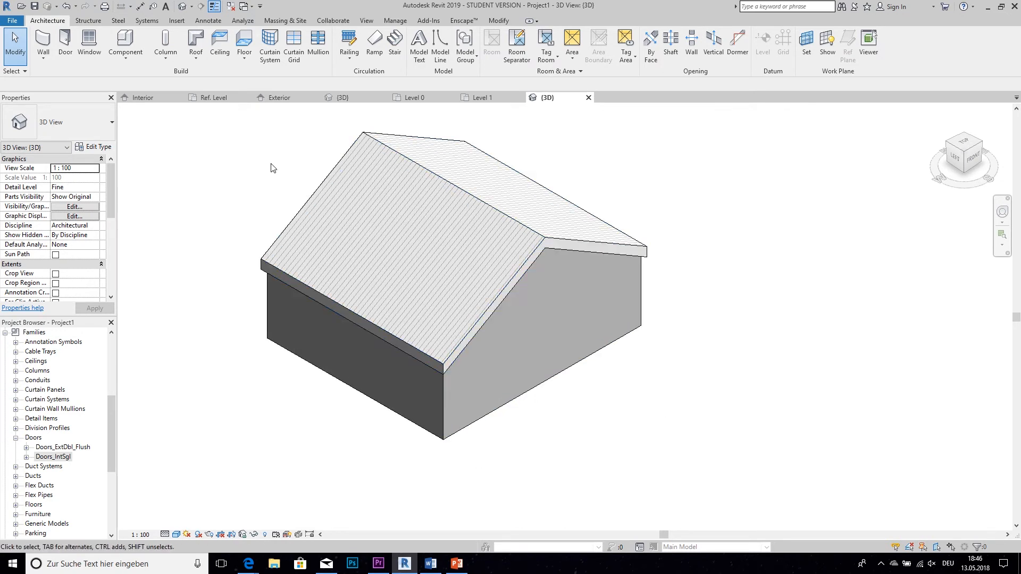
left_click(344, 98)
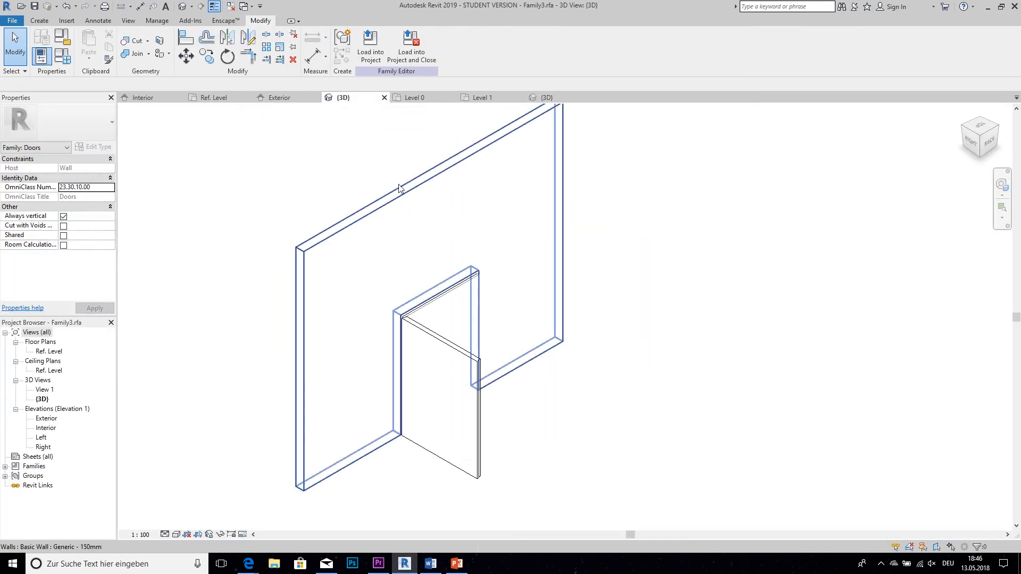
left_click(368, 55)
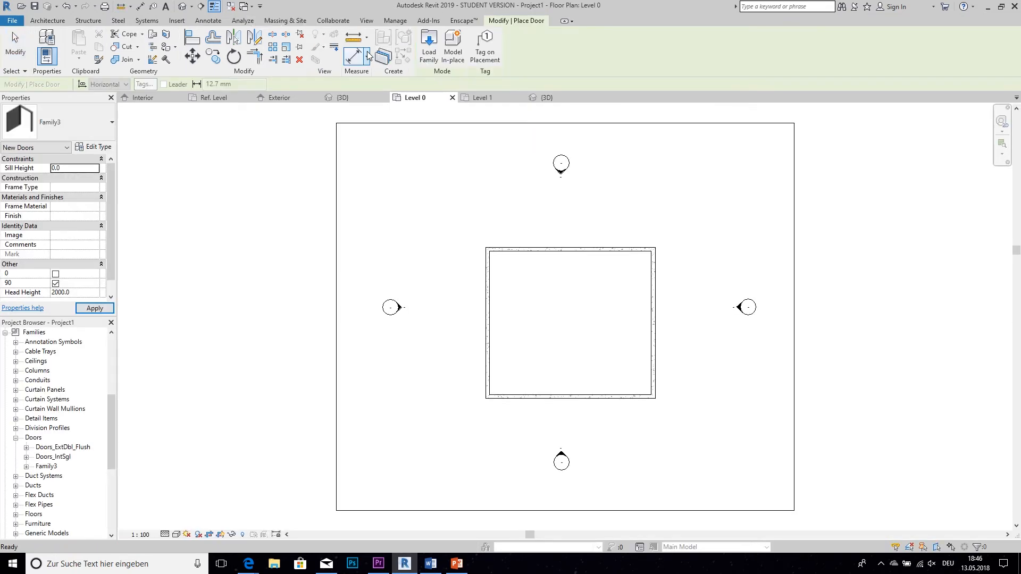
- Place a Family3 door centred in the house's front wall on the Level 0 plan and end door placement
middle_click_drag(504, 330, 401, 294)
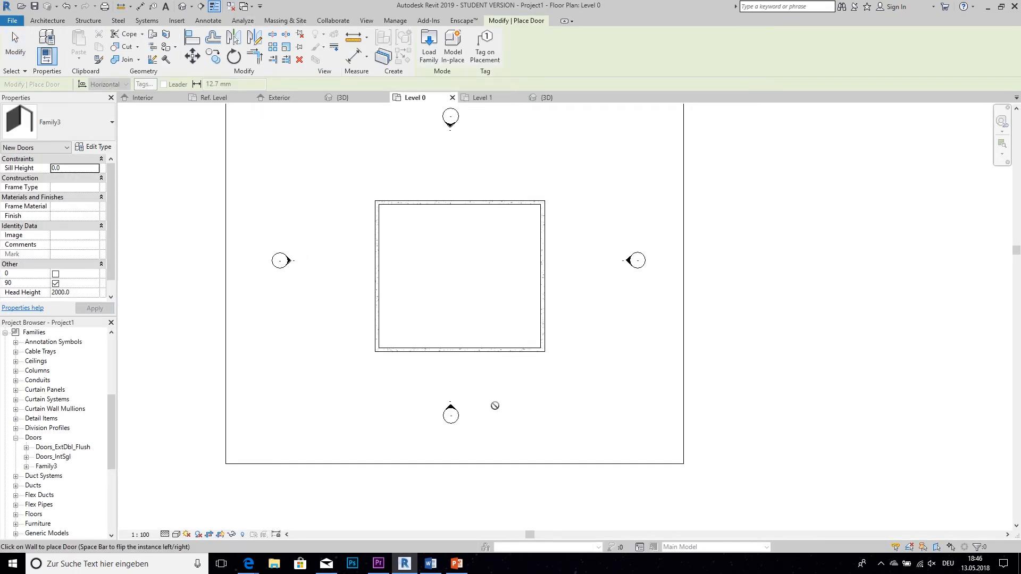
left_click(458, 350)
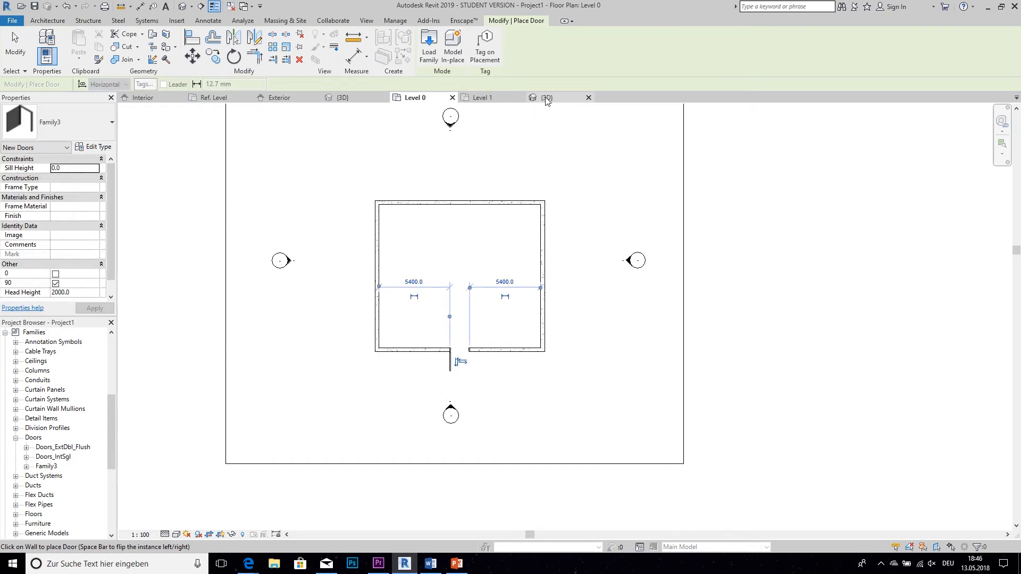
left_click(546, 99)
middle_click_drag(583, 405, 524, 380)
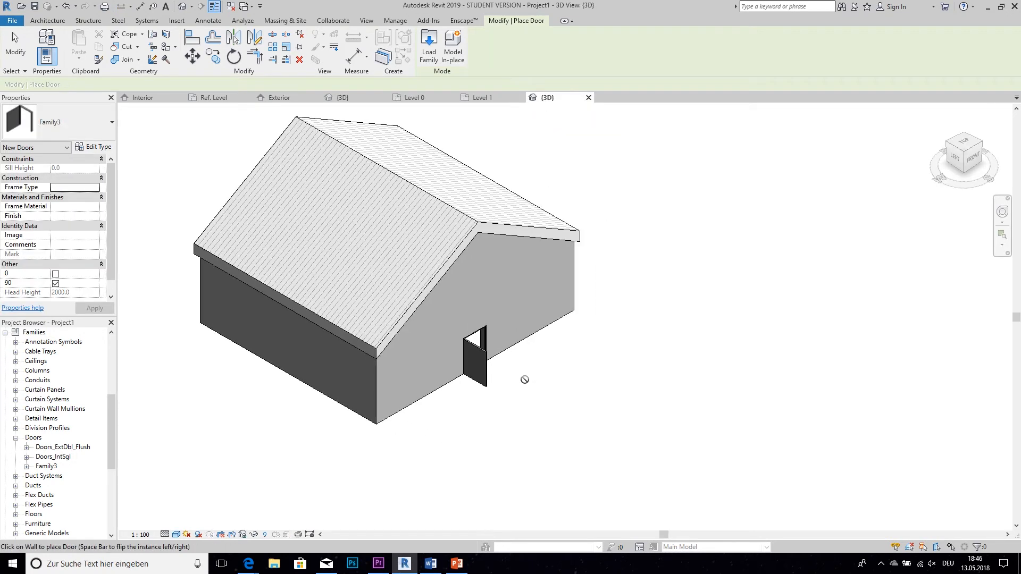
key("Escape")
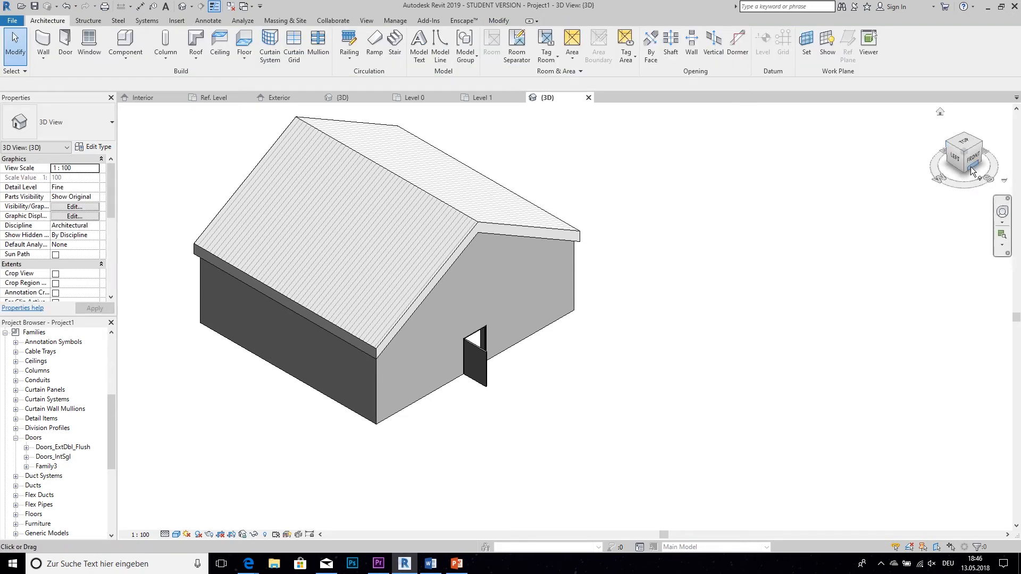
- Set the placed door to its closed position by enabling instance parameter 0 and disabling 90
left_click(970, 166)
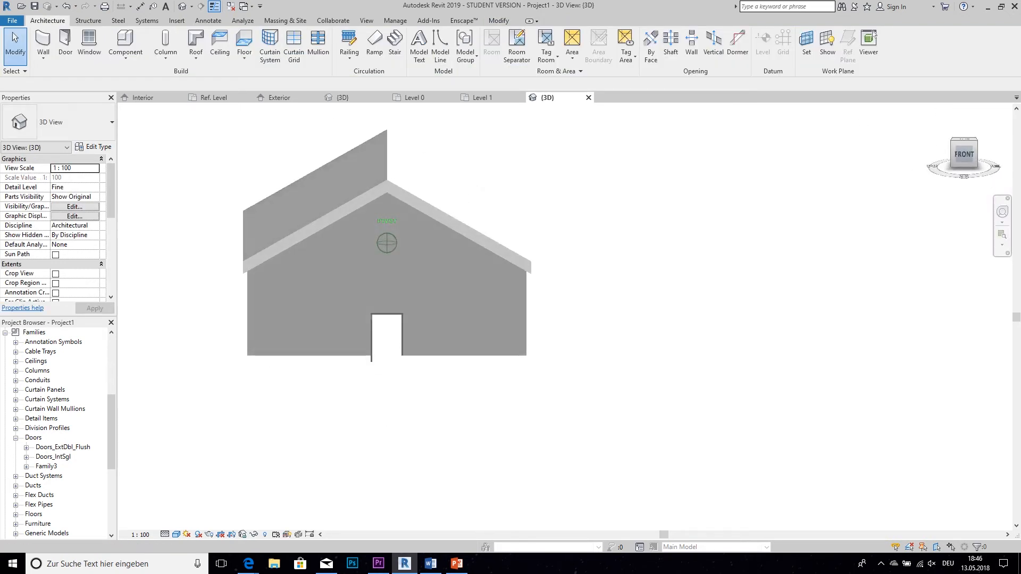
left_click_drag(968, 162, 997, 164)
scroll(455, 373, "up", 2)
middle_click_drag(461, 376, 482, 451)
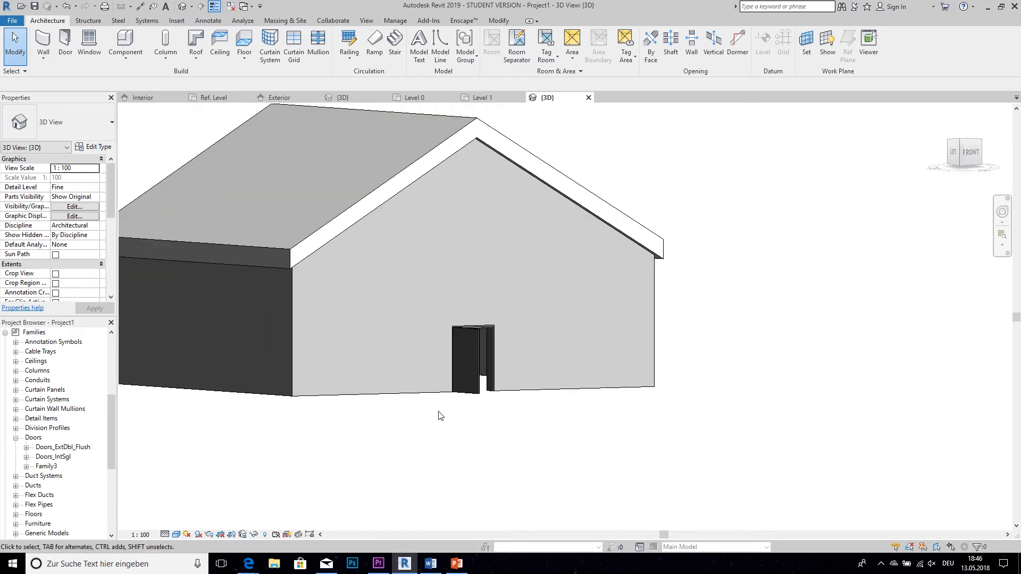
left_click(481, 367)
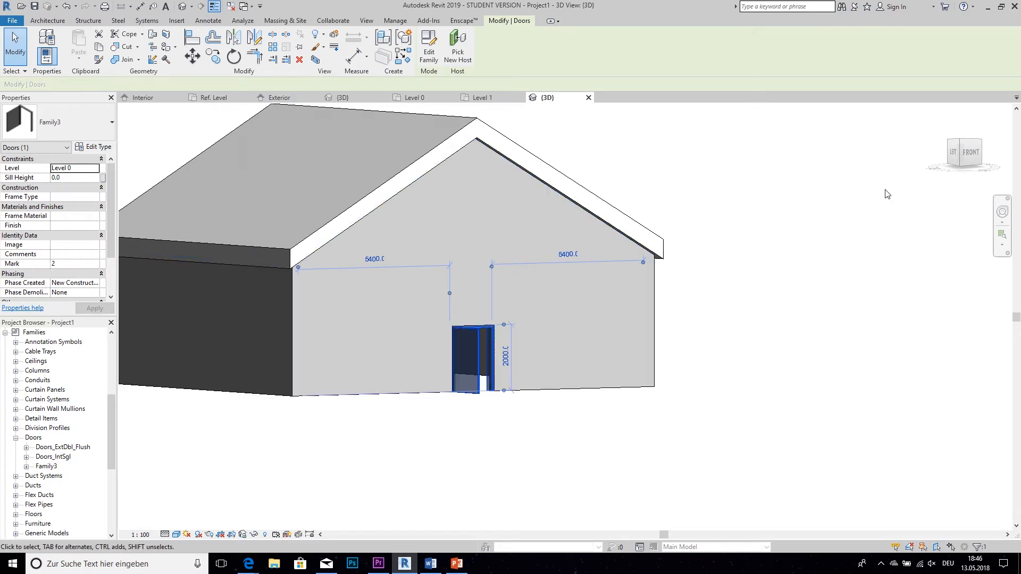
left_click_drag(969, 155, 952, 162)
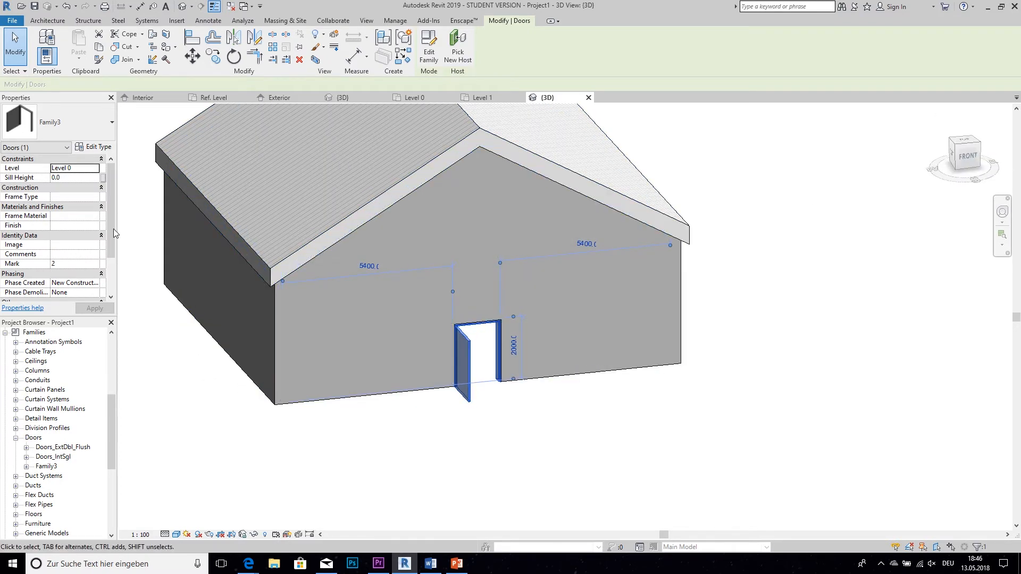
left_click_drag(114, 202, 113, 237)
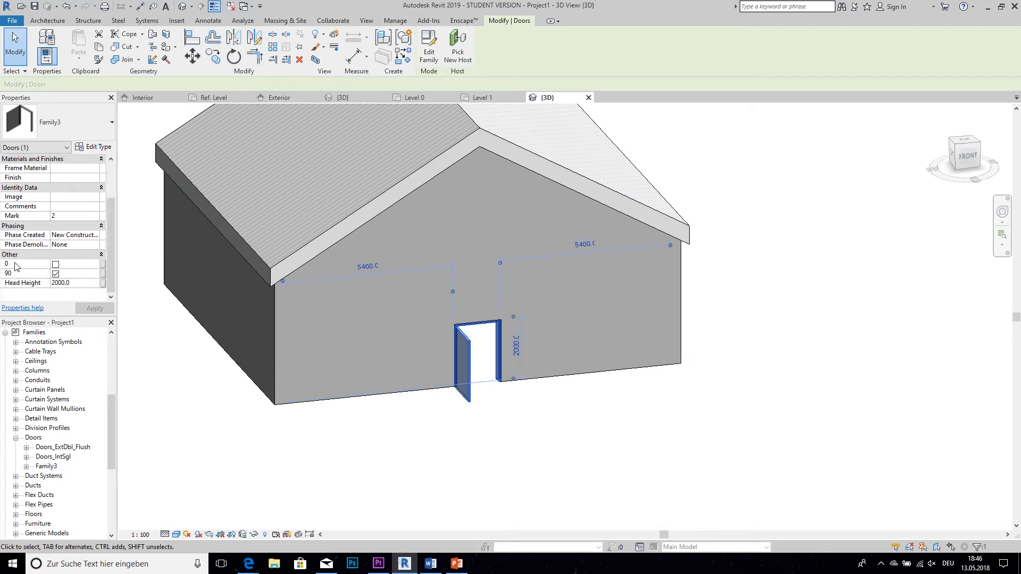
left_click(56, 267)
left_click(55, 264)
left_click(55, 273)
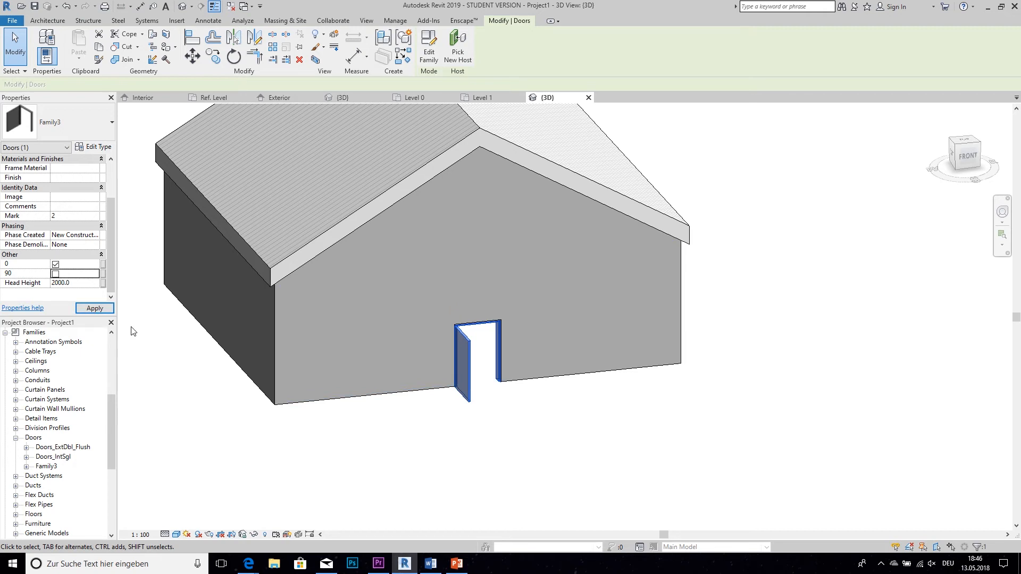
left_click(257, 421)
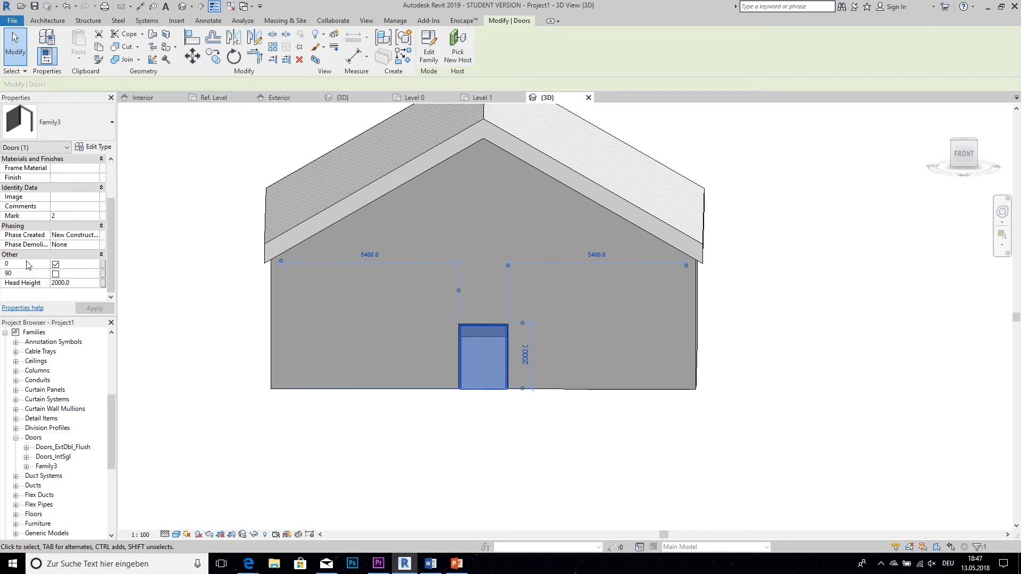
- Set the selected door type's Door Material to the wood material Door - Frame/Mullion
left_click(91, 148)
left_click_drag(441, 128, 234, 115)
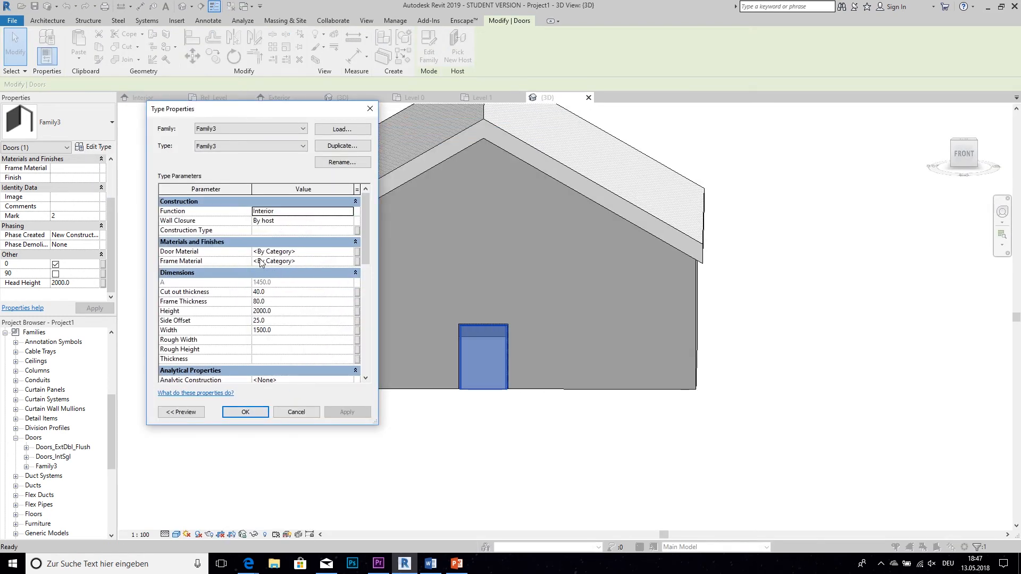
left_click(326, 252)
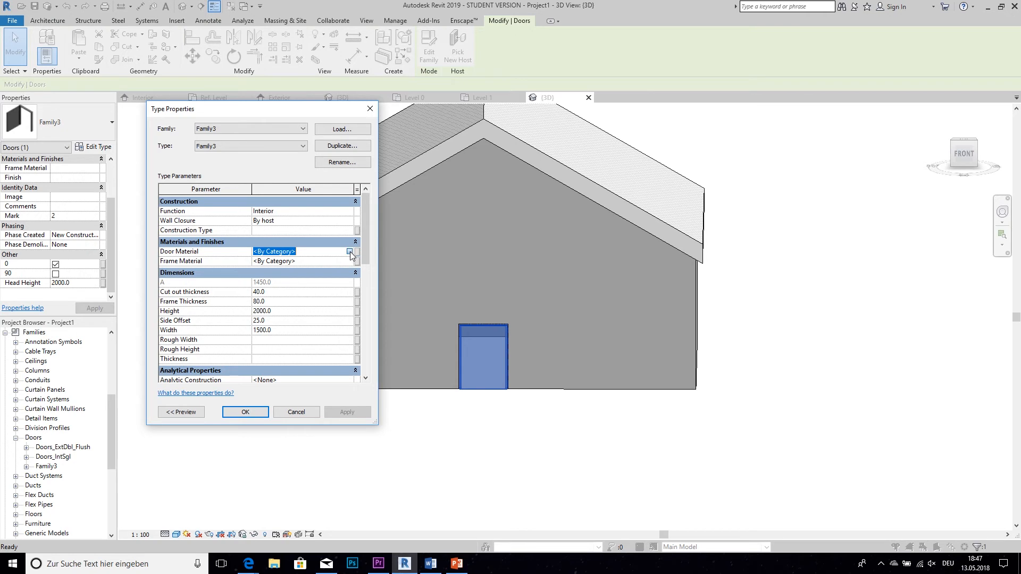
left_click(350, 251)
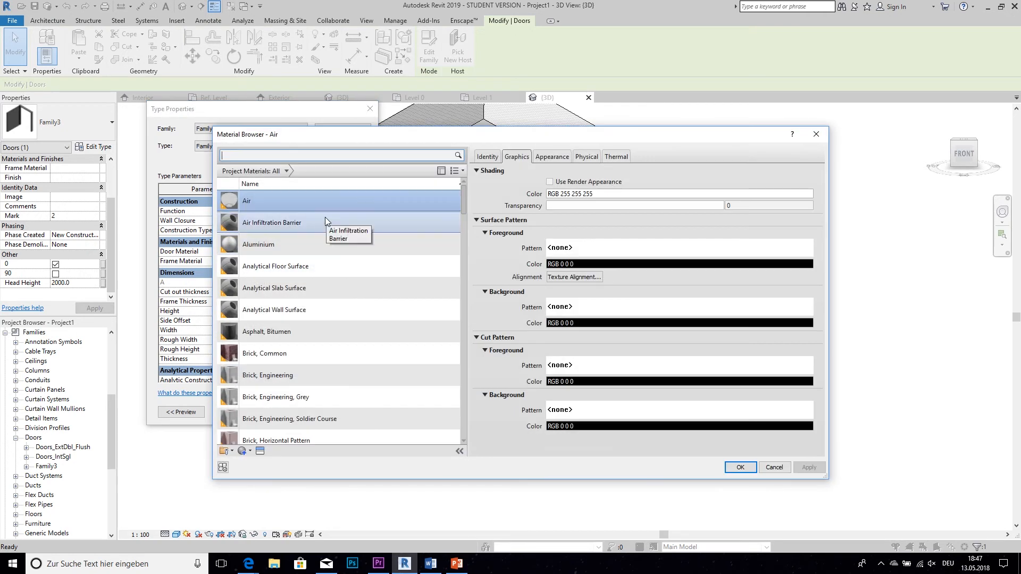
type("wood")
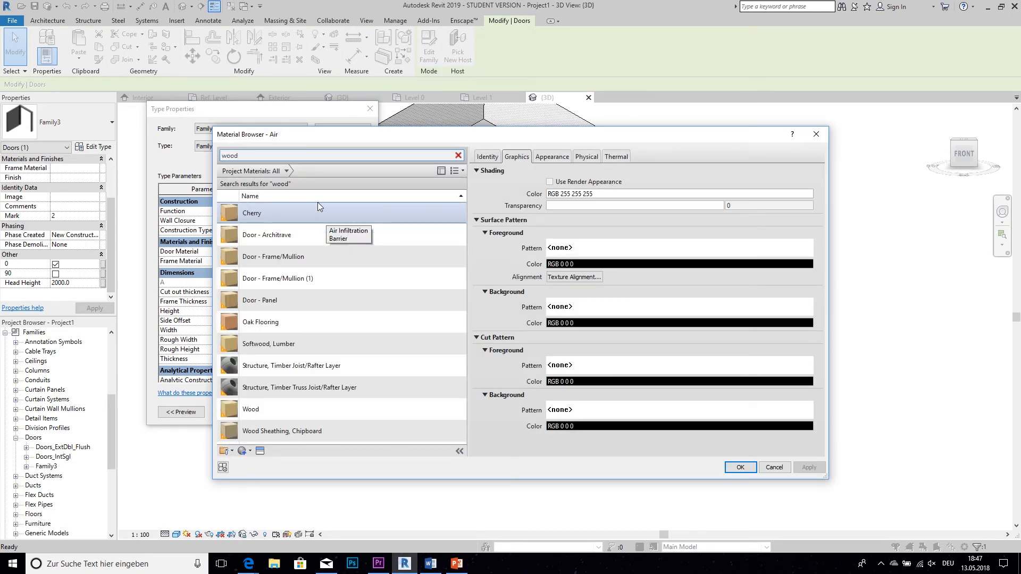
left_click(317, 257)
left_click(739, 468)
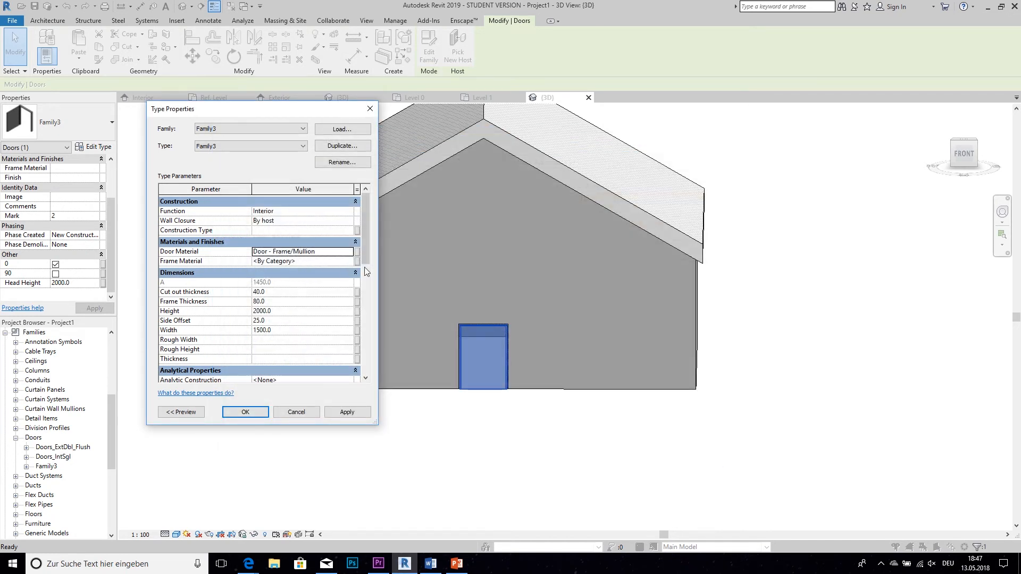
- Assign the Door - Frame/Mullion material to the door type's Frame Material parameter
left_click(349, 262)
left_click(349, 261)
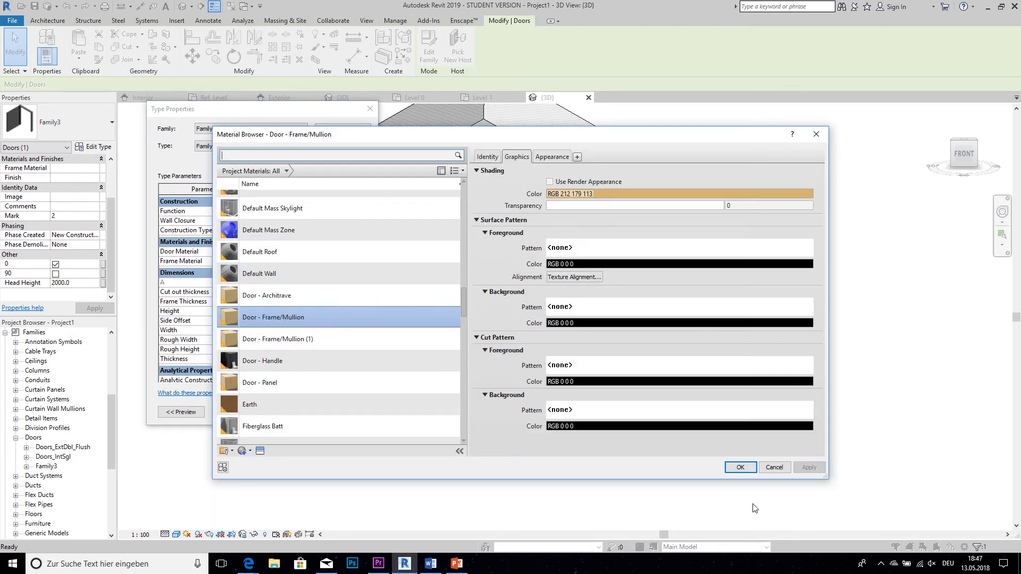
left_click(733, 467)
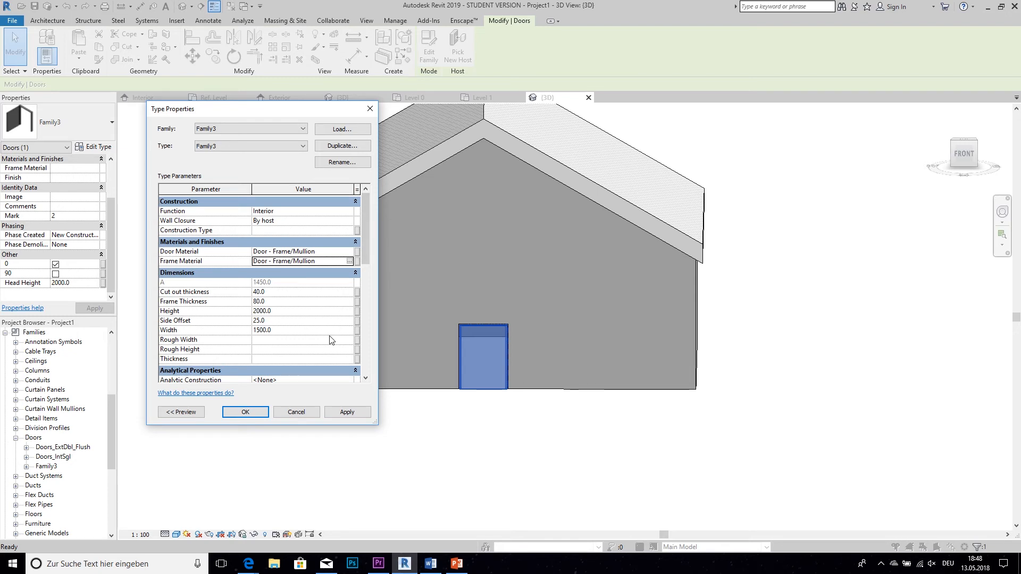
- Set the door type's Width to 2000, apply it, and finish editing the type
left_click(302, 329)
type("2")
left_click(352, 414)
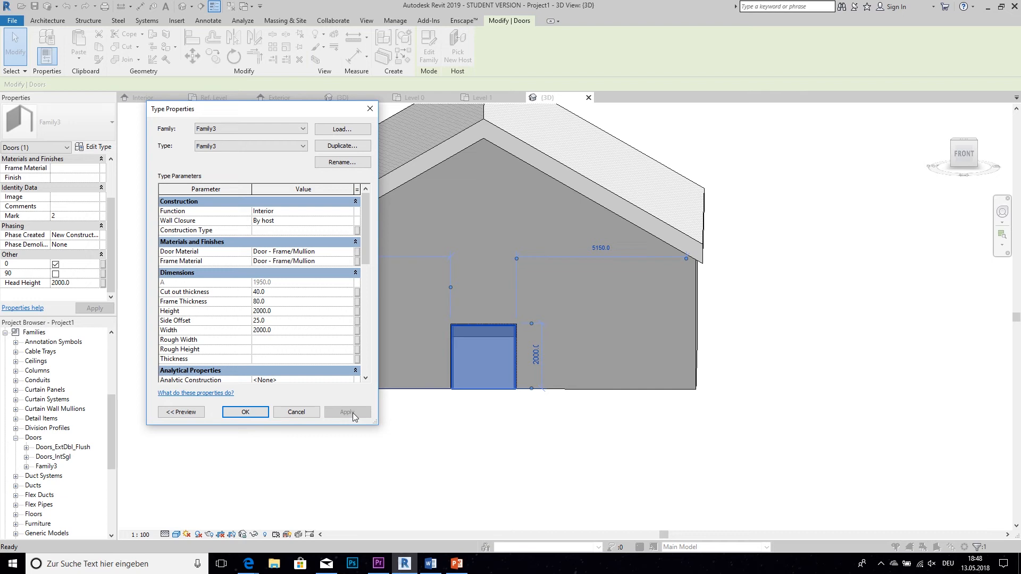
left_click(236, 412)
left_click(243, 415)
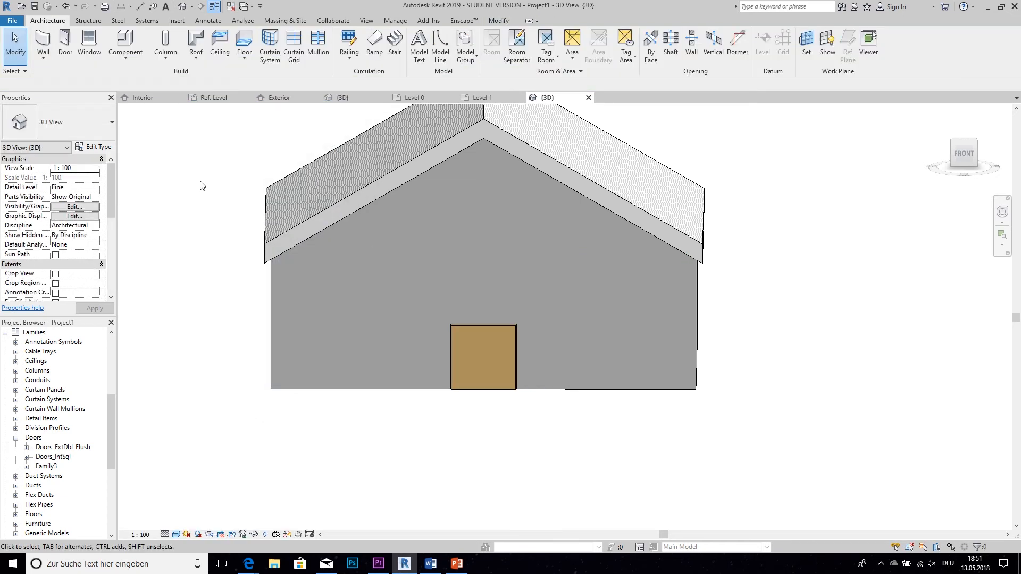
- In the family's Ref. Level plan, draw a sloping reference plane at about 34° from the wall centreline, starting just beyond the wall's right end
left_click(215, 98)
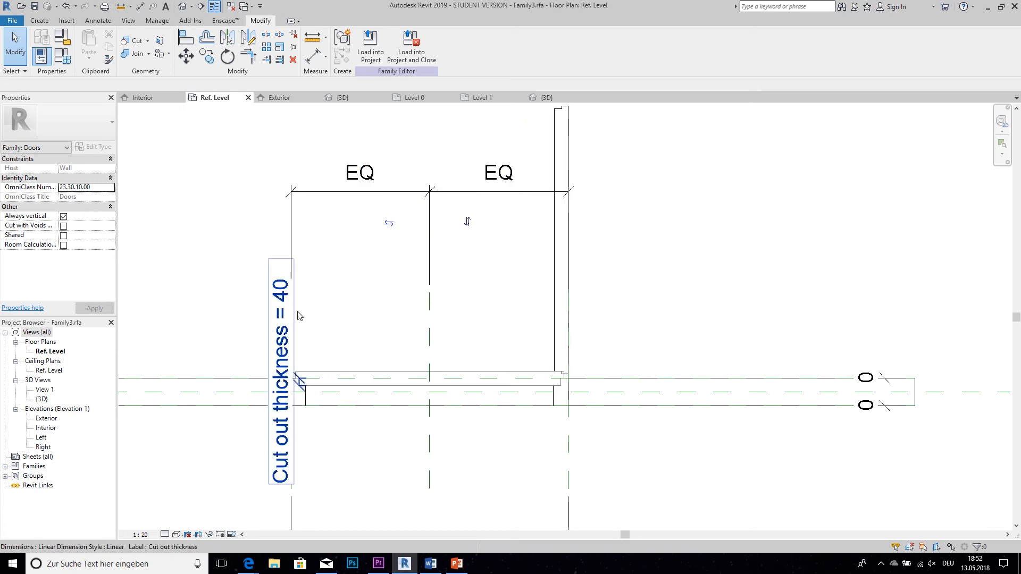
scroll(399, 326, "down", 3)
scroll(255, 308, "up", 2)
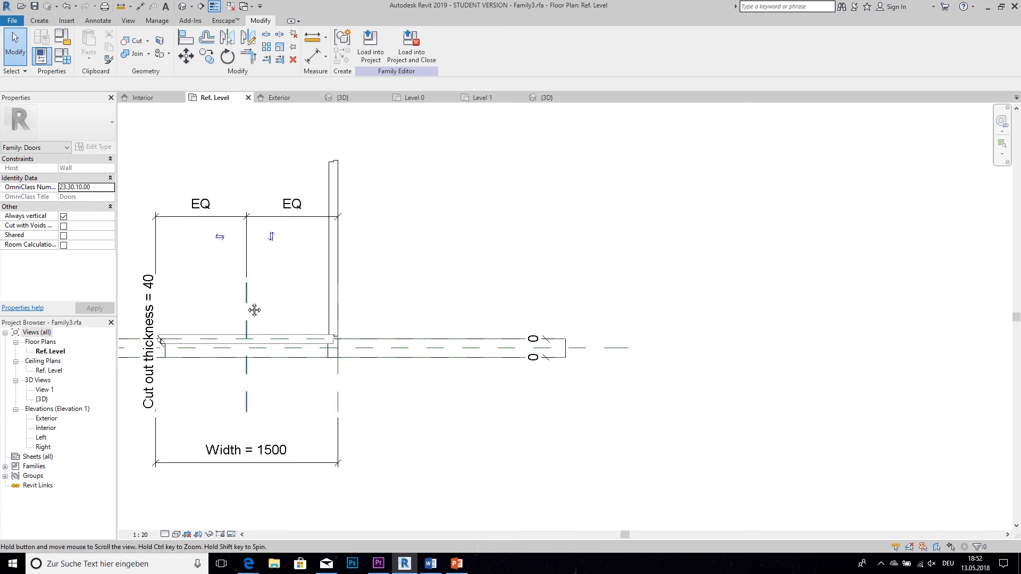
left_click(40, 20)
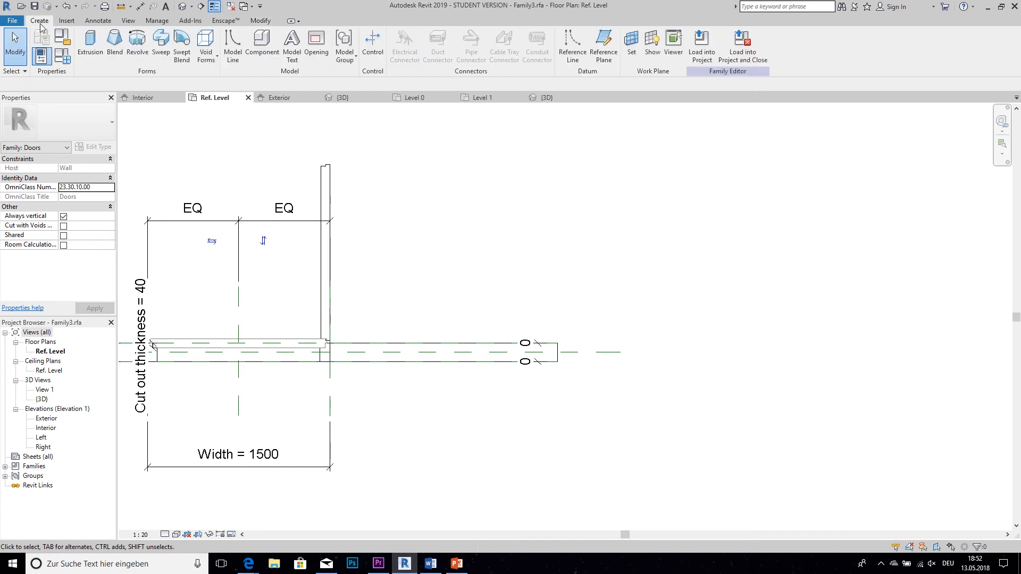
left_click(604, 45)
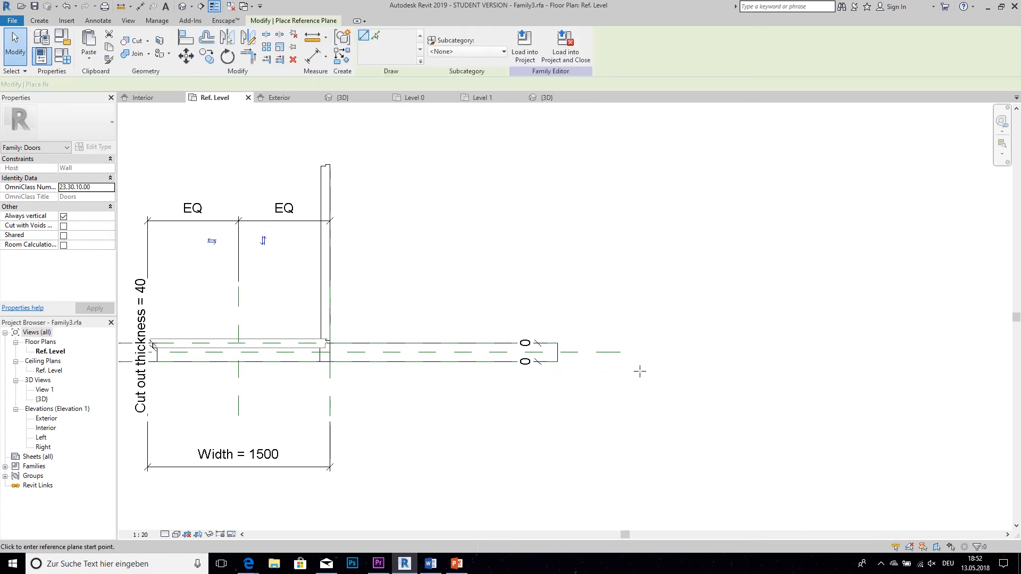
left_click(609, 352)
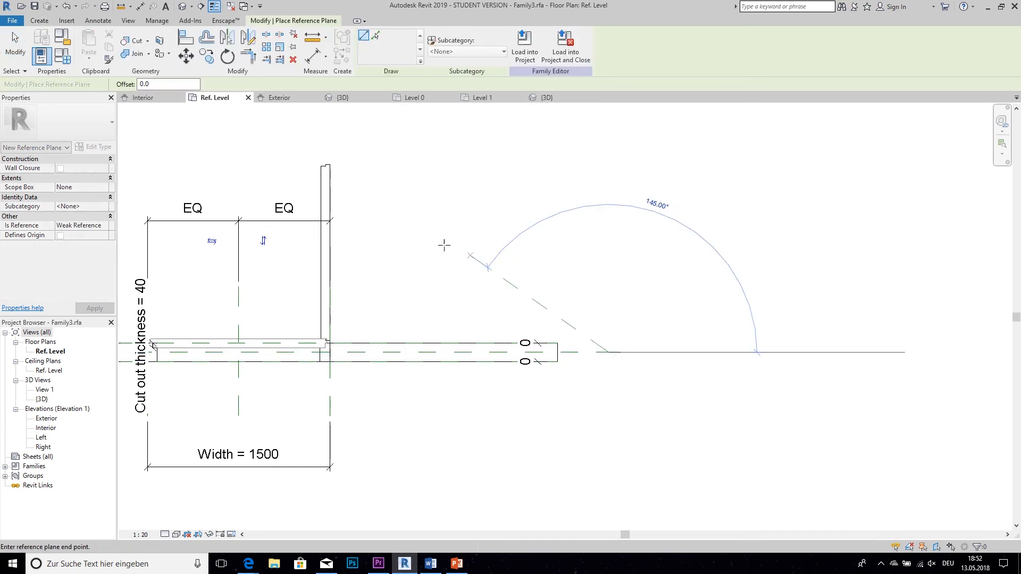
left_click(404, 215)
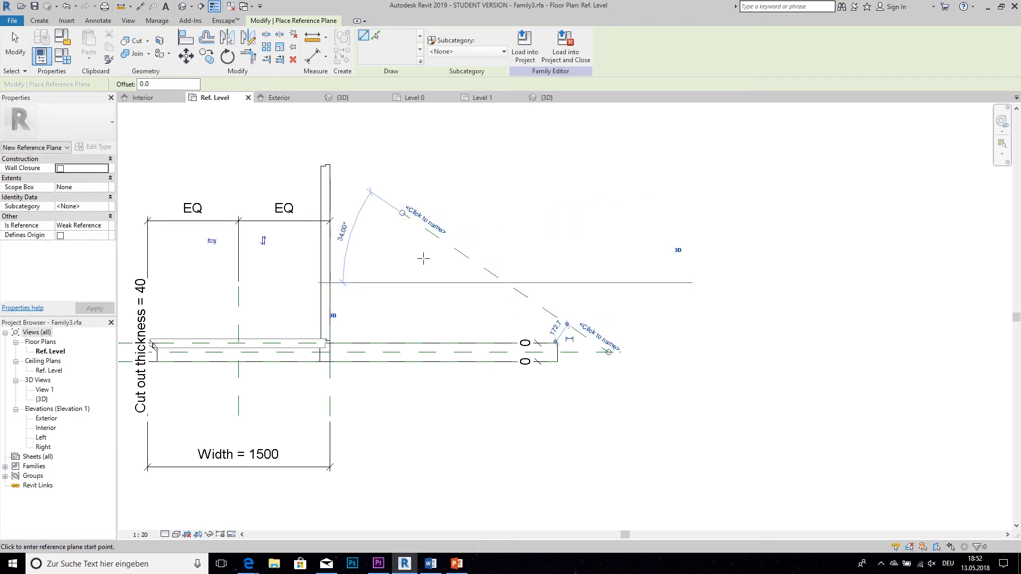
key("Escape")
key("Escape")
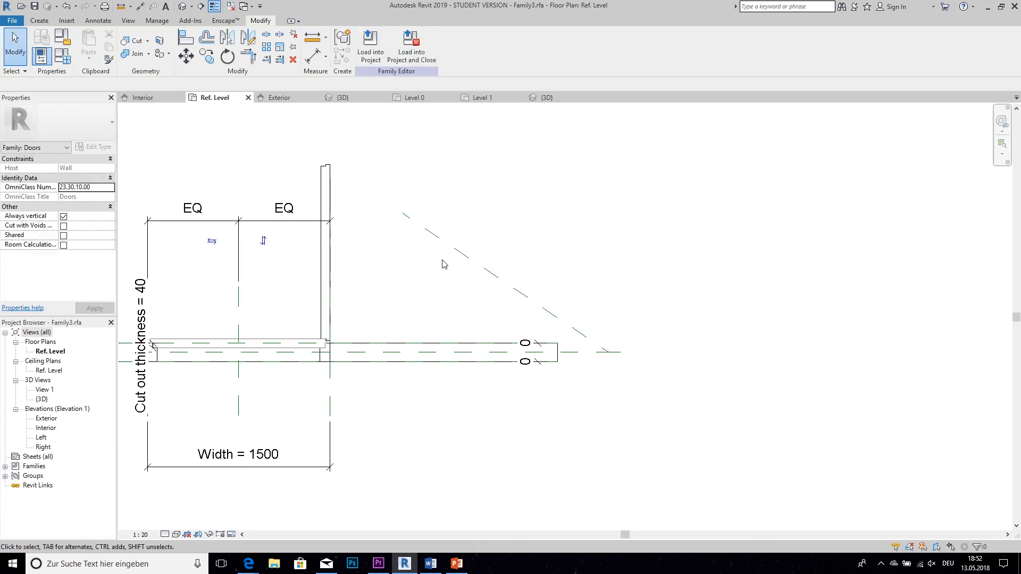
- Add an angular dimension between the wall centreline and the sloping reference plane
left_click(328, 63)
left_click(331, 99)
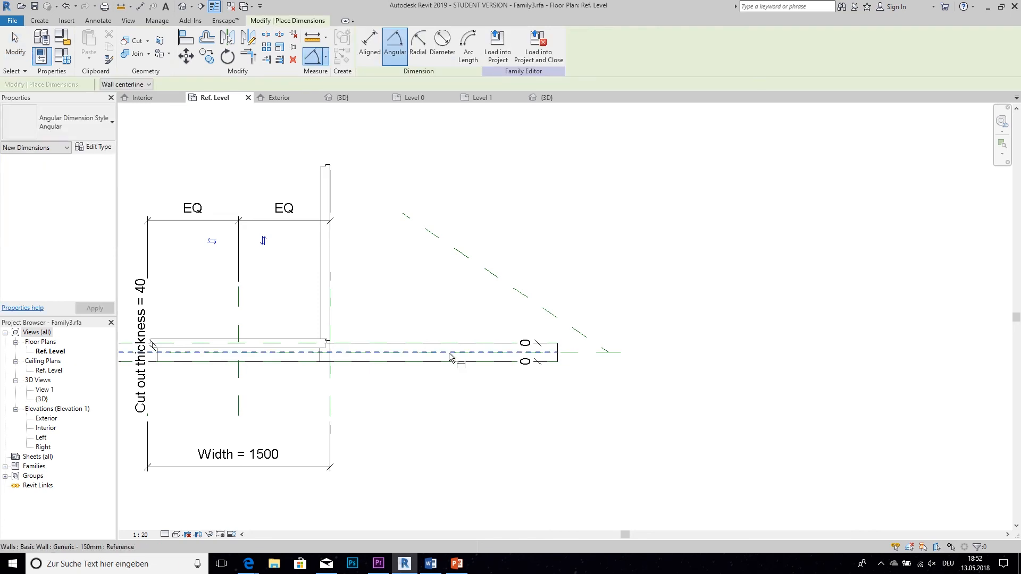
left_click(449, 353)
left_click(475, 267)
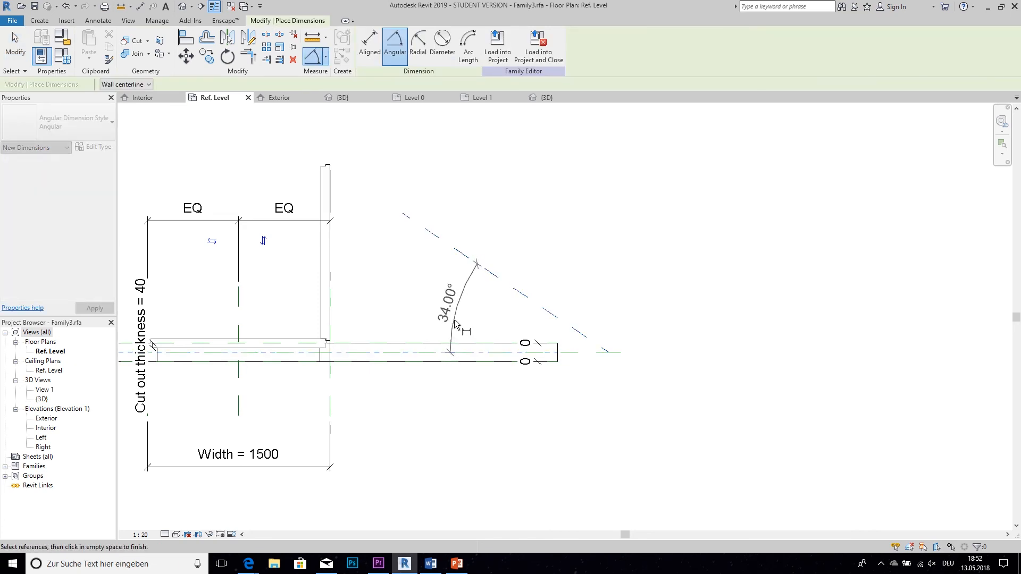
left_click(452, 304)
key("Escape")
key("Escape")
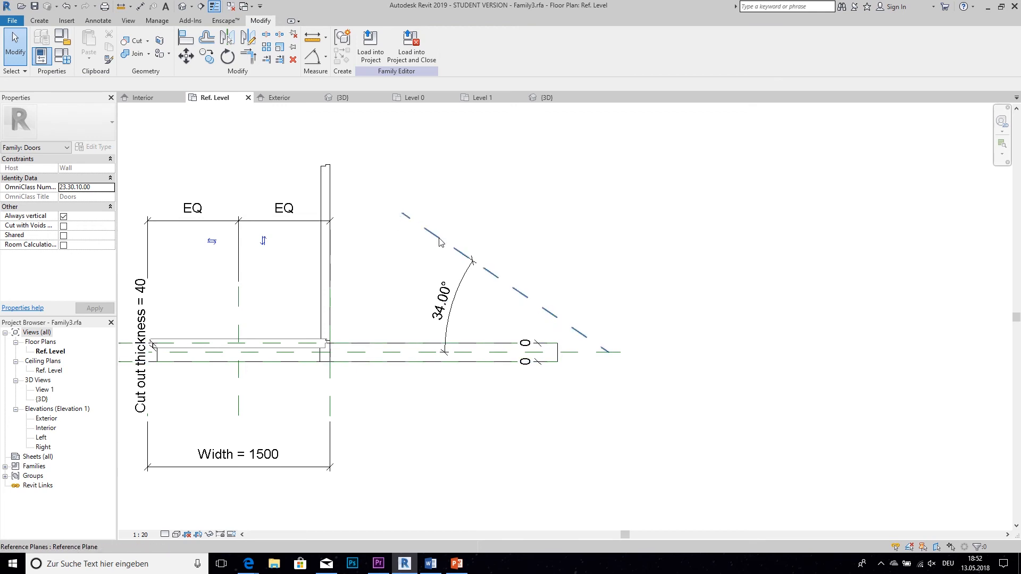
- Set the angle between the sloping reference plane and the wall centreline to 60°
left_click(445, 306)
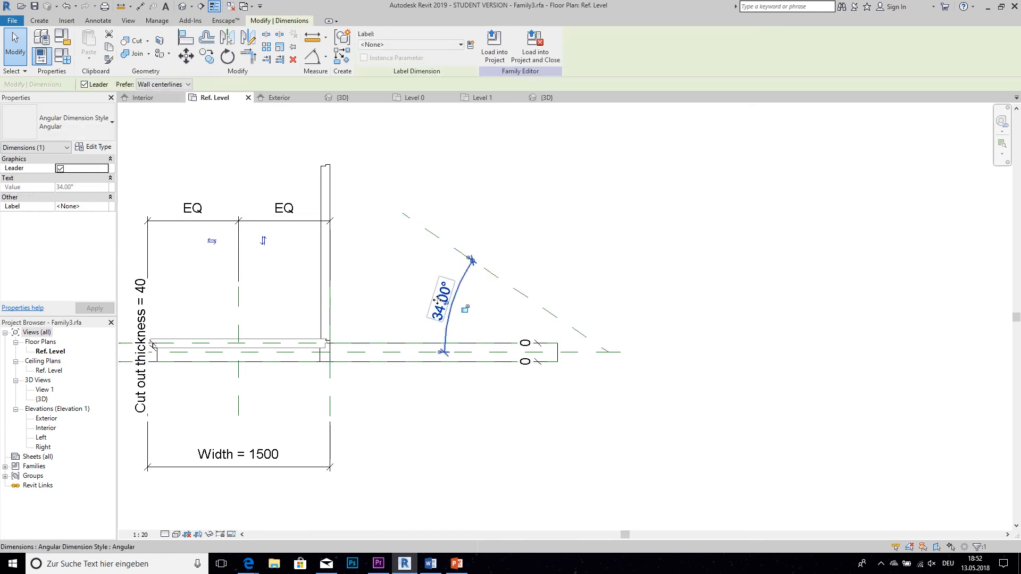
left_click(534, 303)
left_click(442, 303)
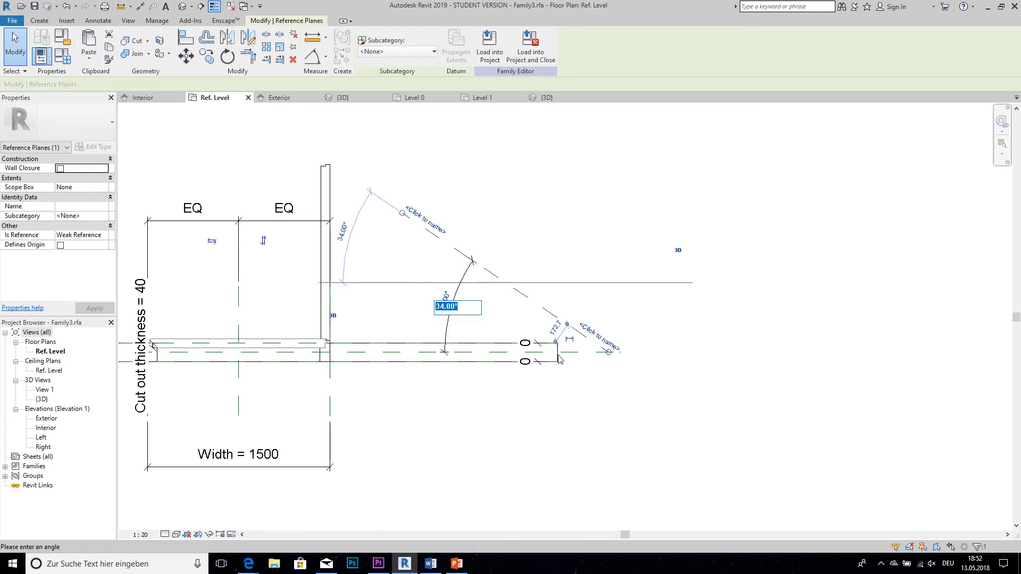
type("60")
key("Return")
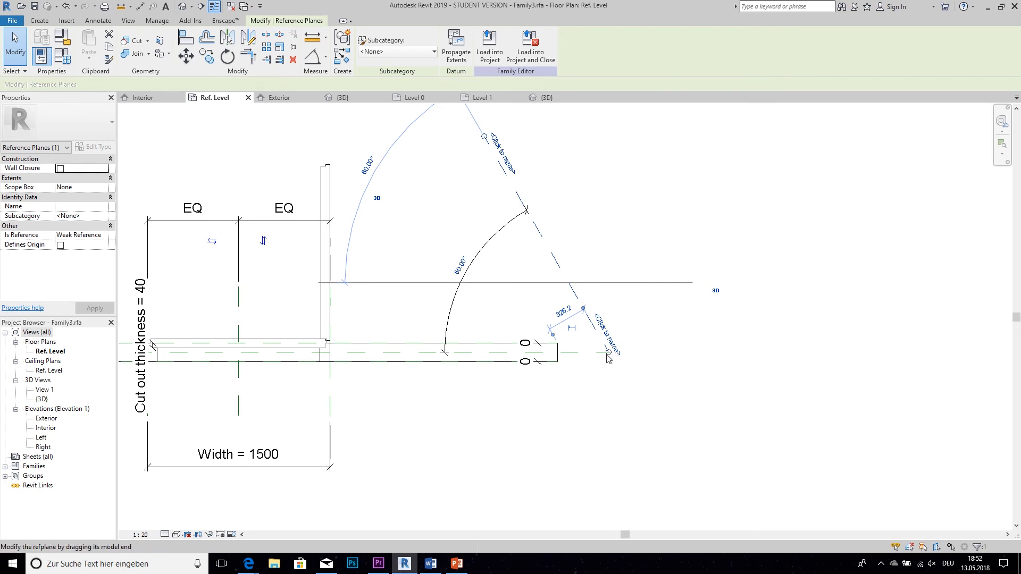
- Change the sloping reference plane's angle to 70° and deselect it
left_click(455, 268)
type("70")
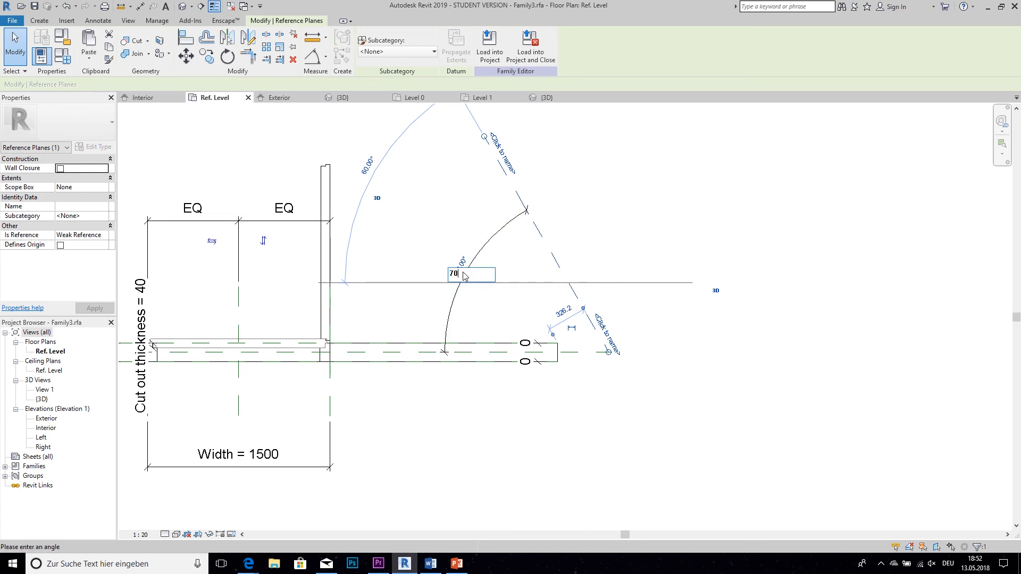
key("Return")
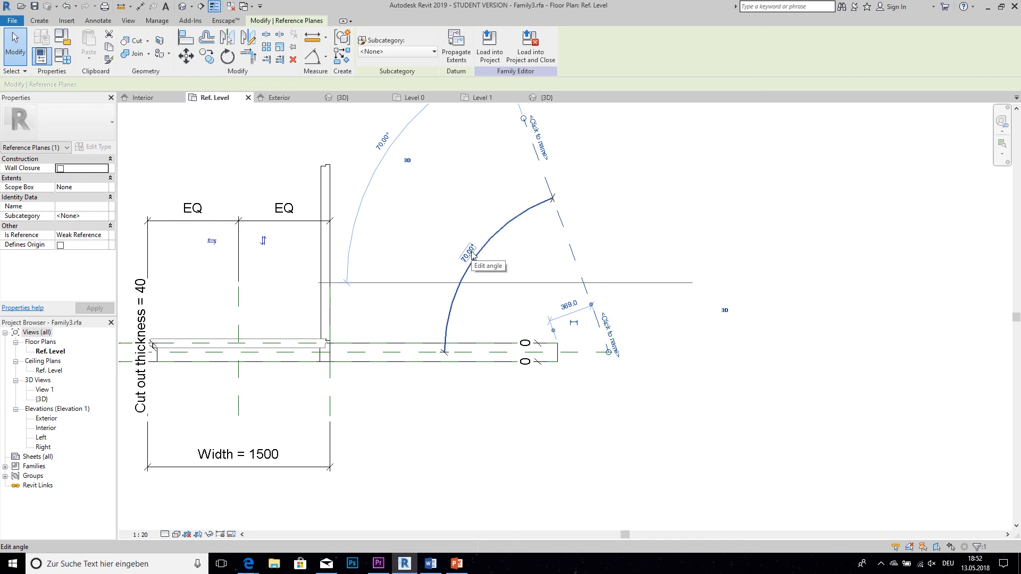
left_click(536, 291)
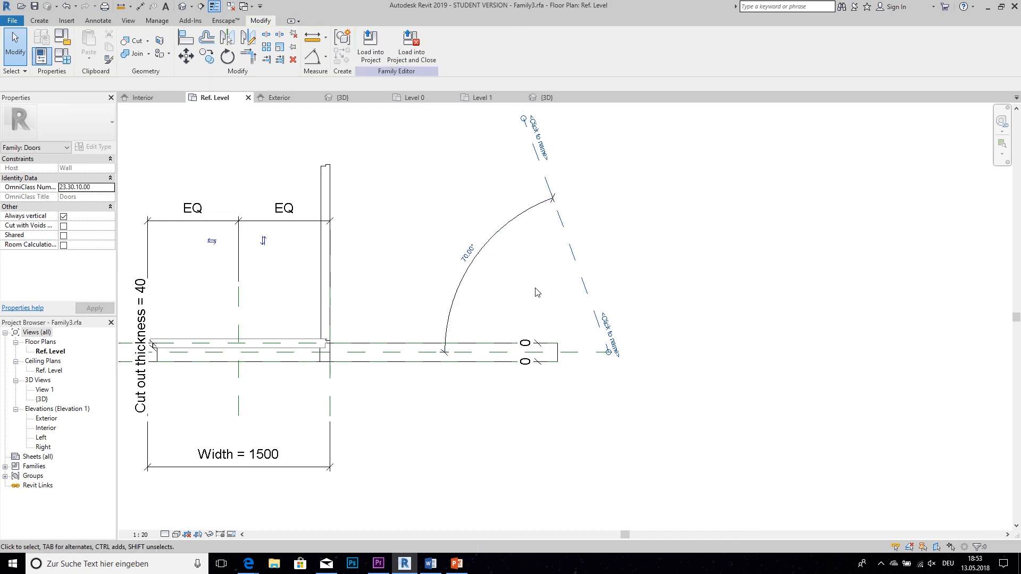
- In the house project's 3D view, set the front door to its open position by enabling instance parameter 90 and disabling 0
left_click(547, 98)
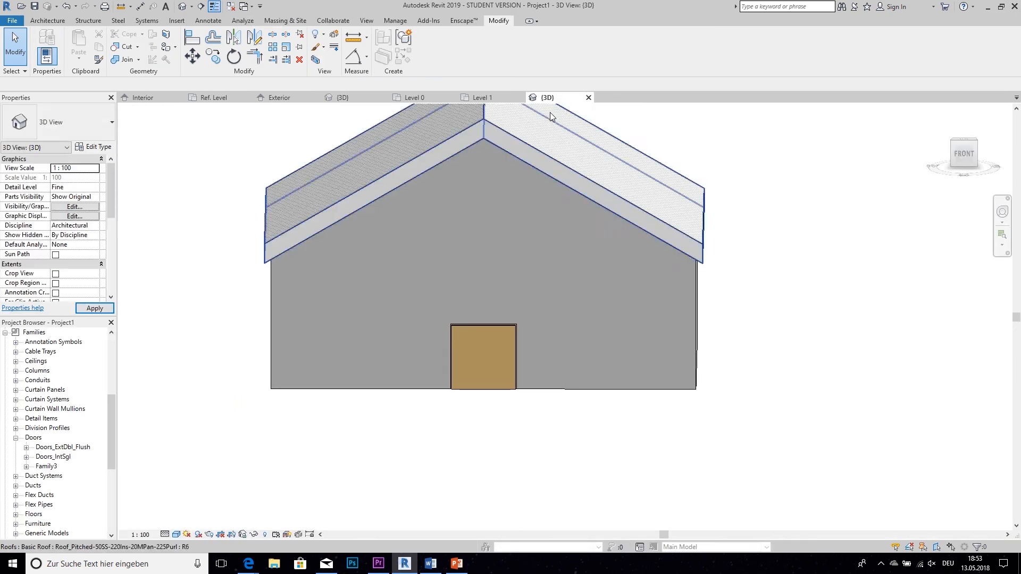
left_click(486, 374)
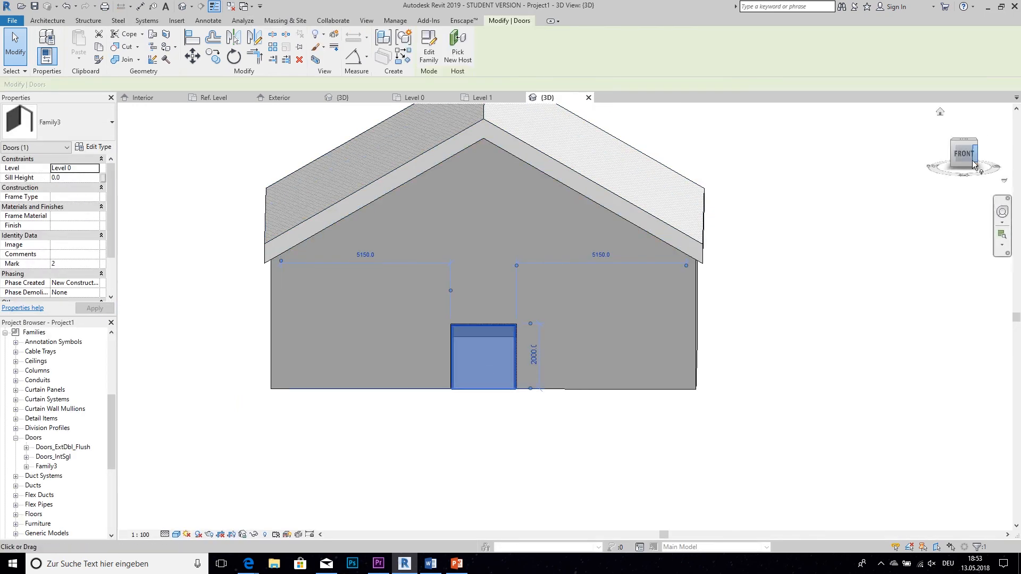
mouse_move(973, 163)
left_mouse_down()
mouse_move(991, 160)
mouse_move(973, 164)
left_mouse_up()
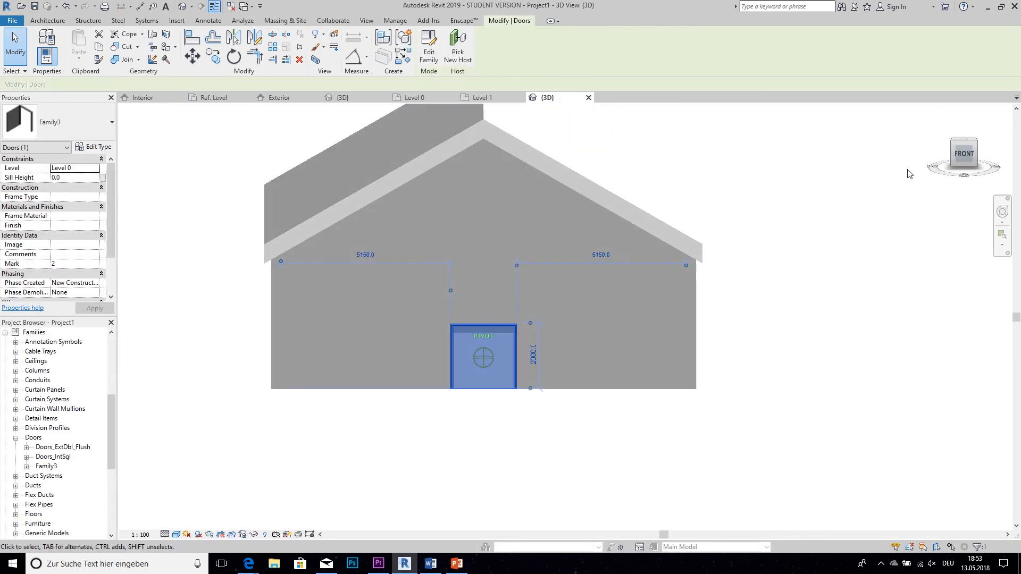
left_click_drag(113, 210, 81, 329)
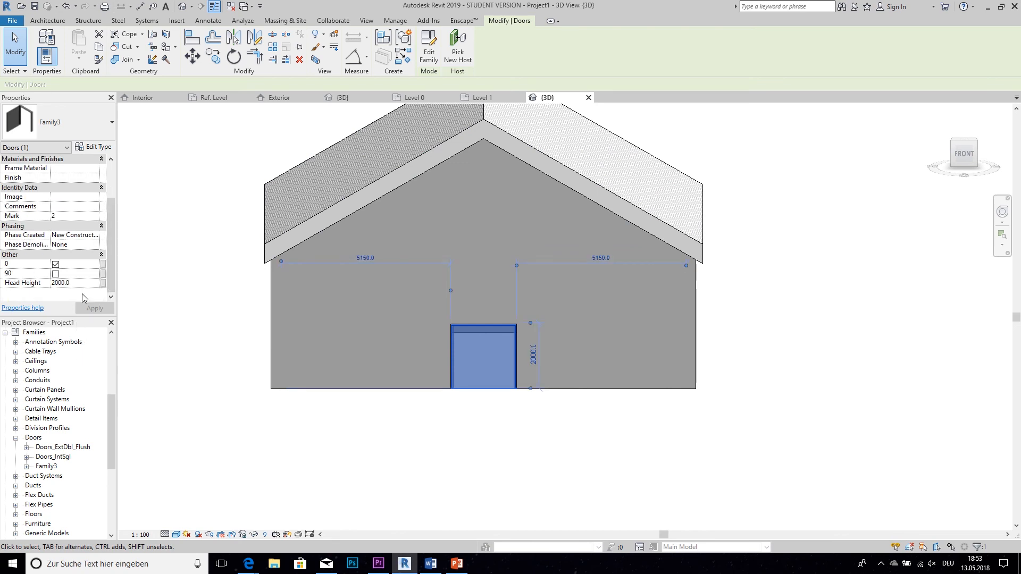
left_click(57, 273)
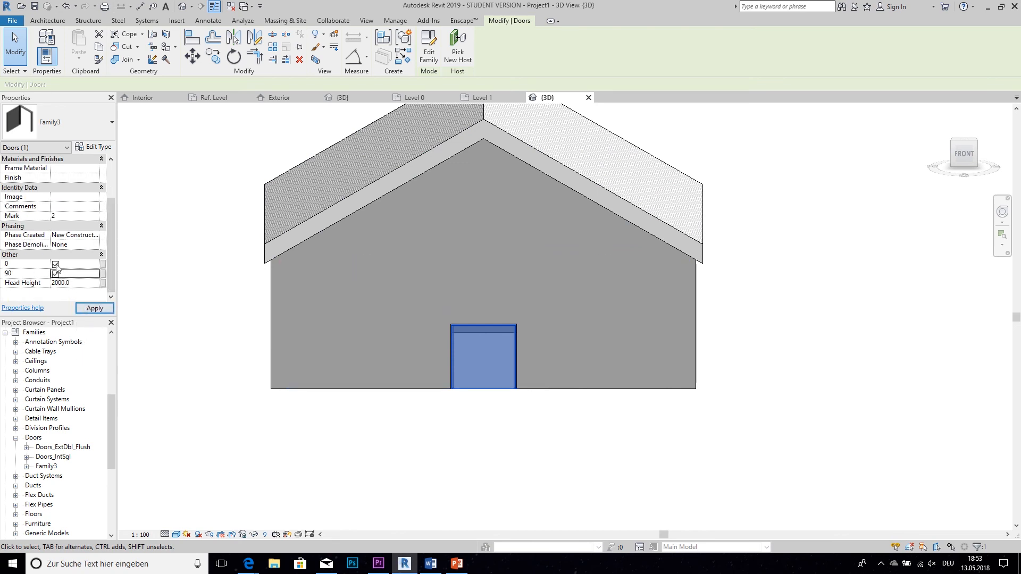
left_click(56, 264)
left_click(88, 309)
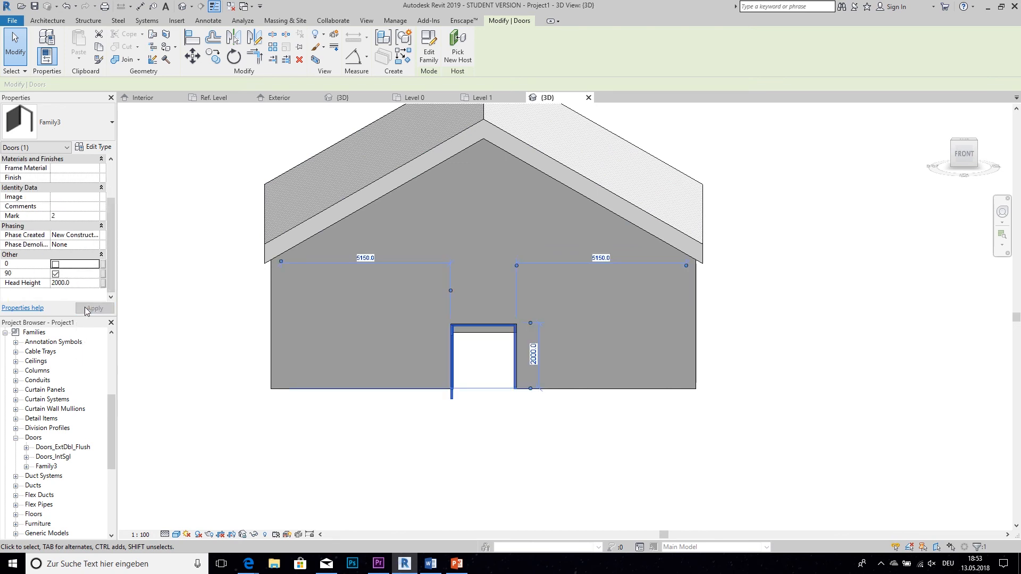
left_click_drag(963, 154, 938, 159)
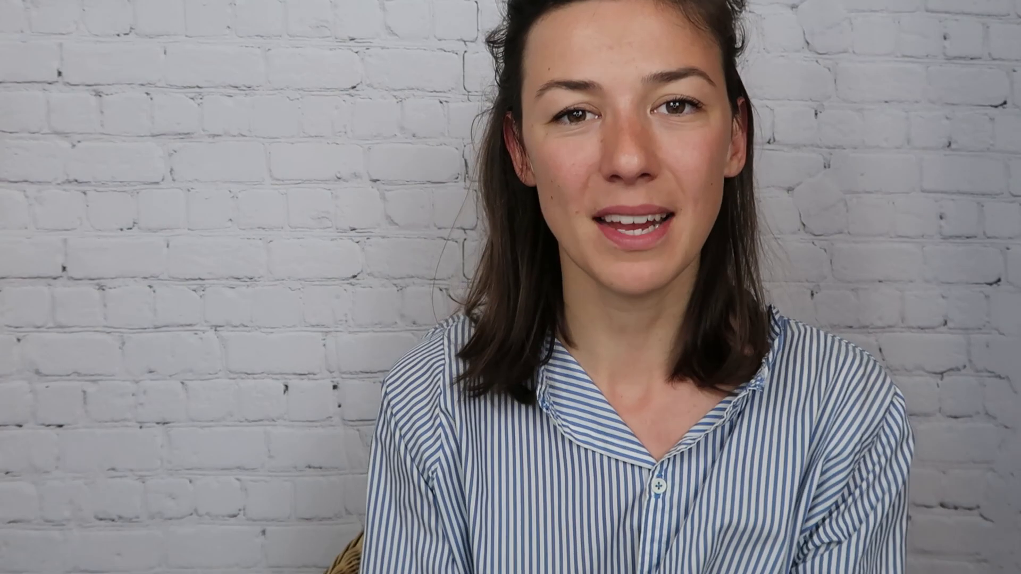